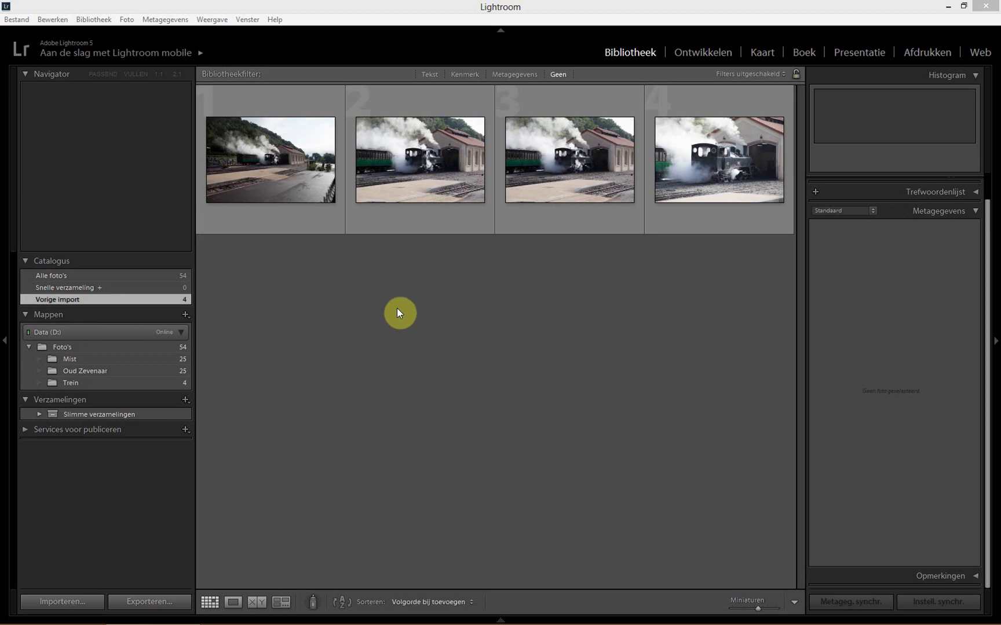
Select the first steam-train thumbnail and open it in the Ontwikkelen (Develop) module.
click(278, 185)
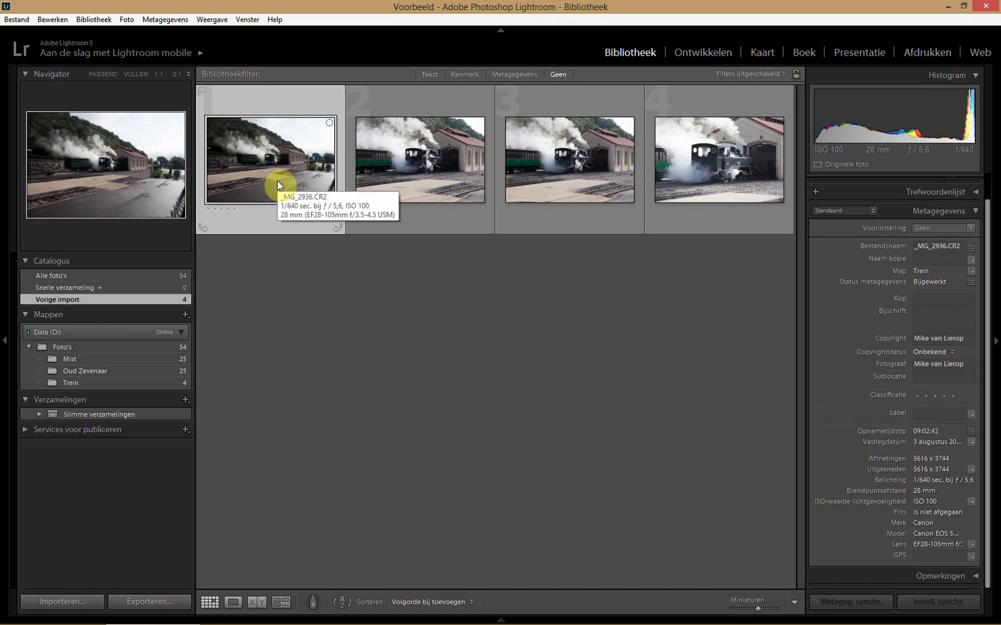
click(701, 53)
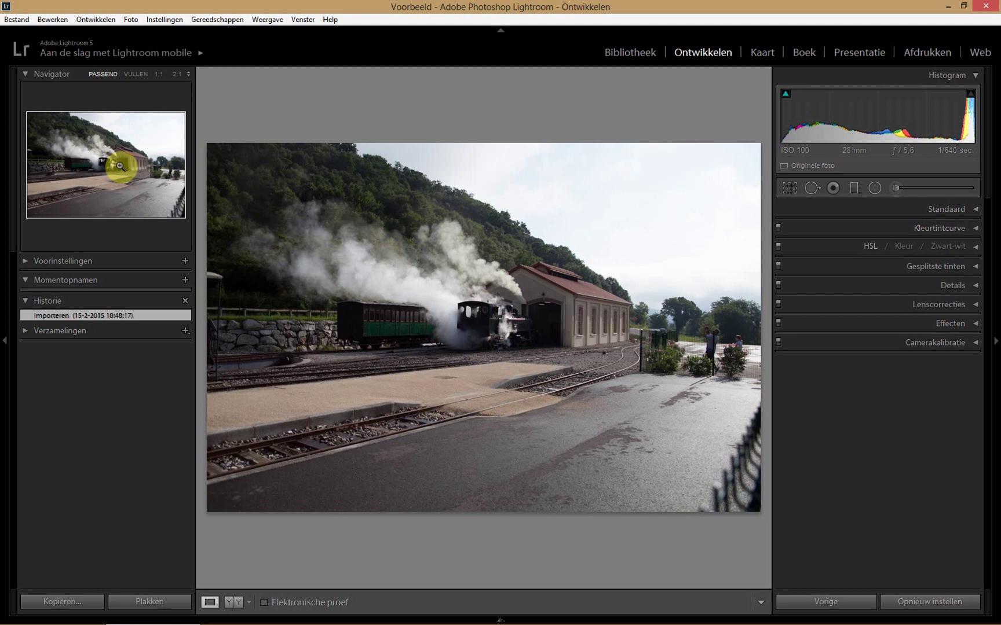
click(469, 281)
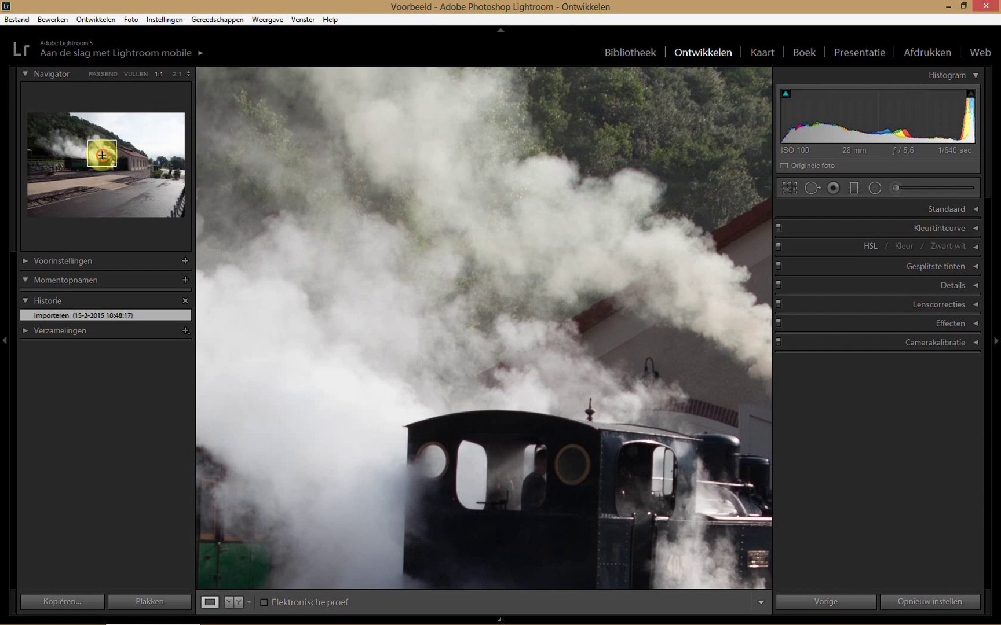
mouse_move(102, 155)
mouse_down()
mouse_move(127, 180)
mouse_move(160, 172)
mouse_move(143, 167)
mouse_up()
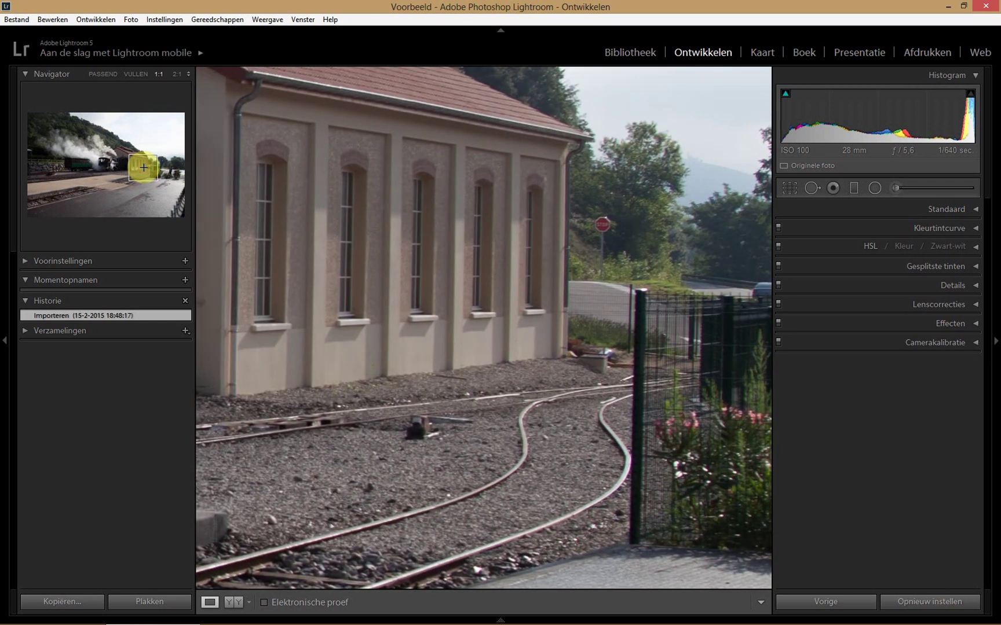
click(516, 281)
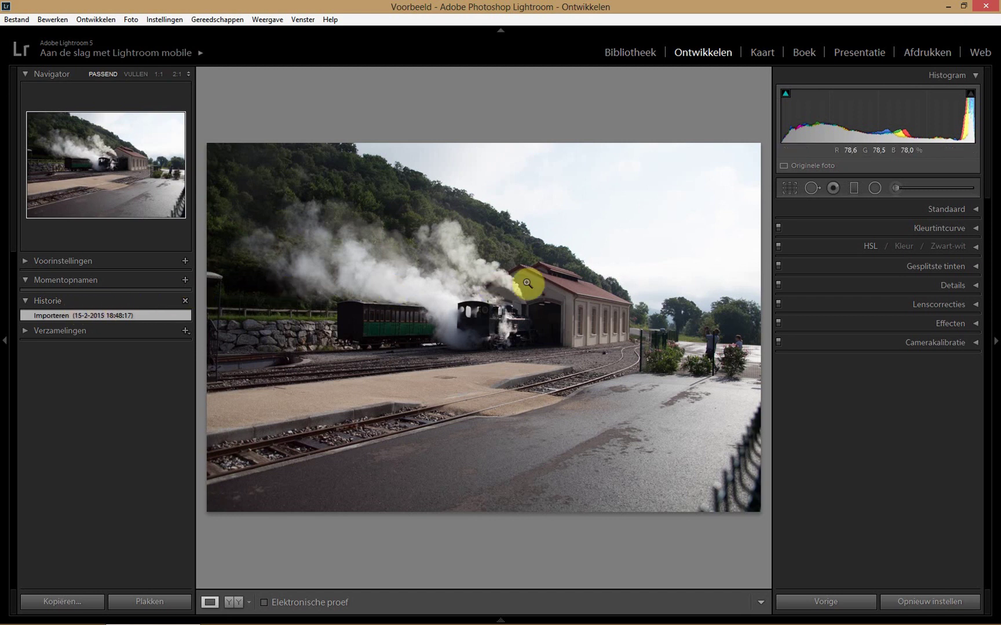
Expand the Standaard (Basic) panel and show the white balance preset list beside Als opname.
click(957, 215)
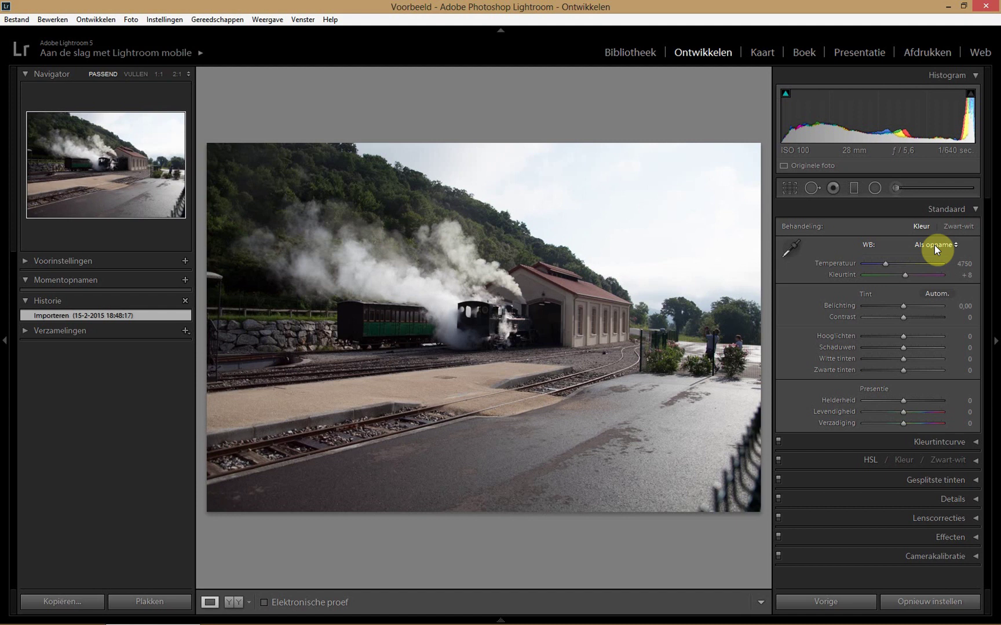
click(934, 245)
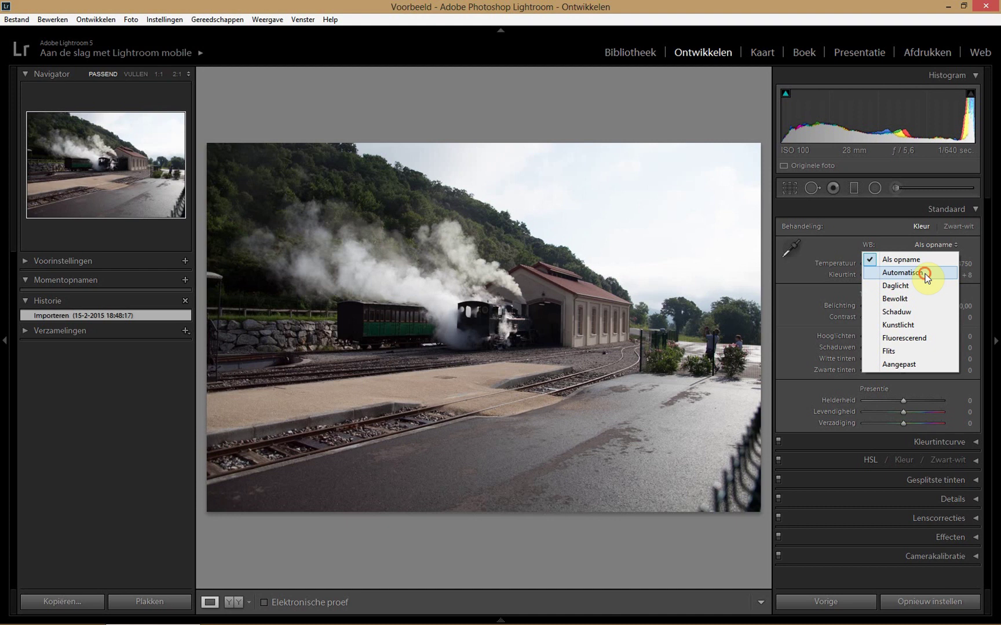
Try Automatisch white balance, switch to Daglicht (5500, tint +10), and pick up the WB eyedropper.
click(925, 272)
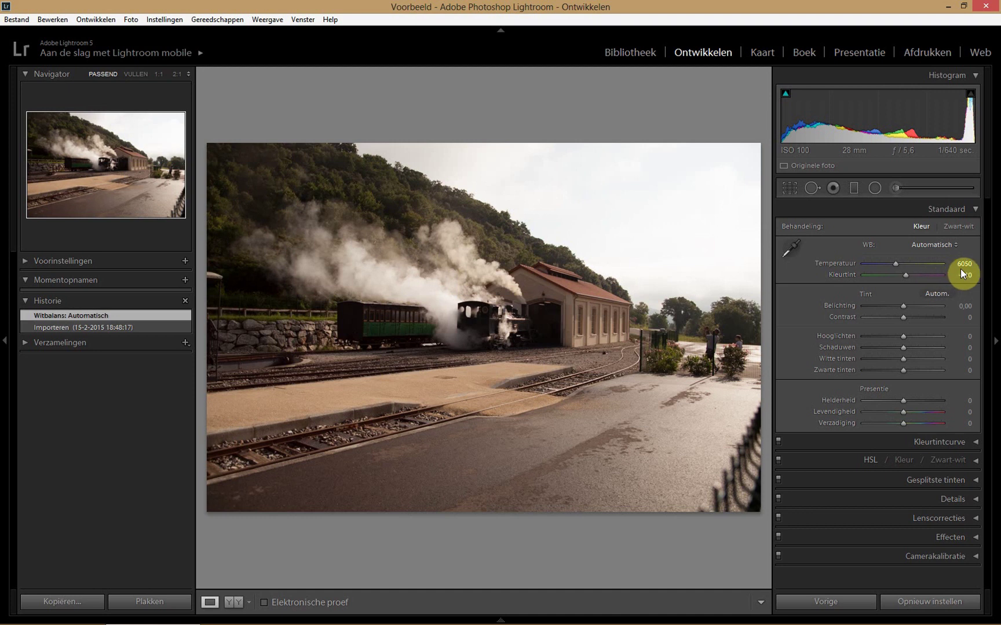
click(933, 245)
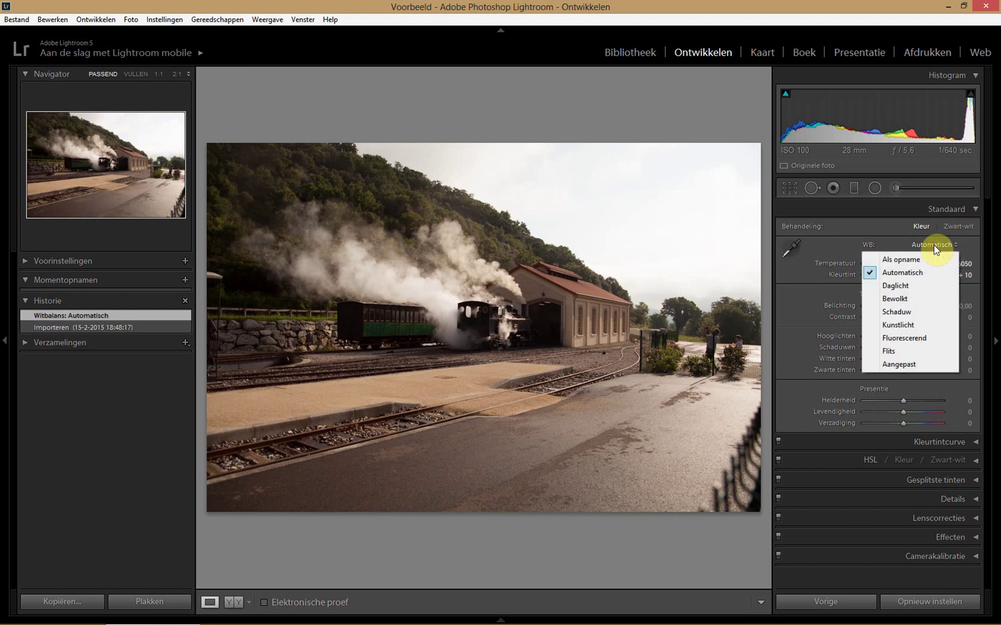
click(904, 288)
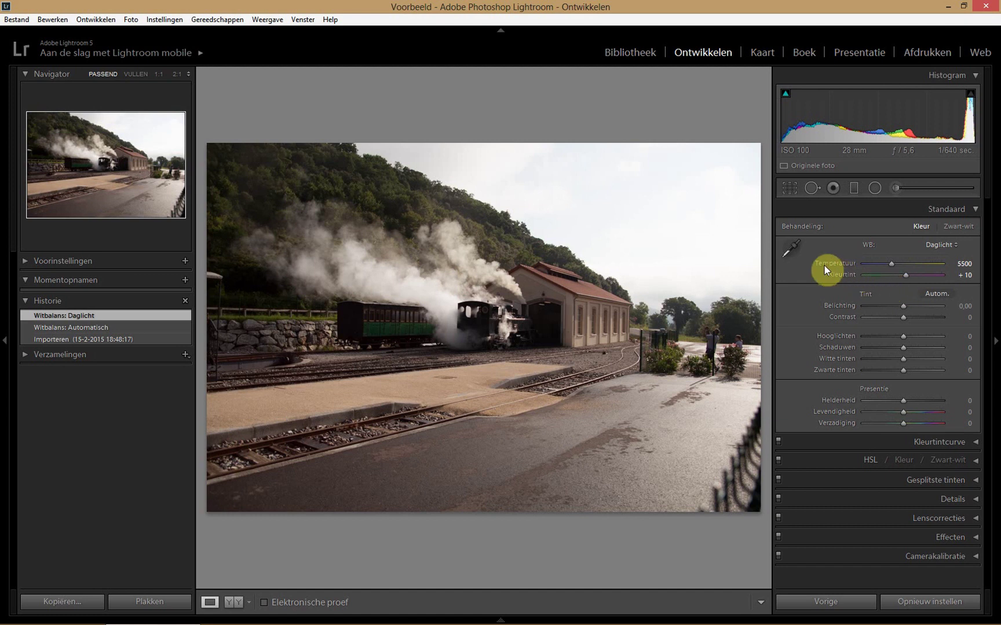
click(793, 245)
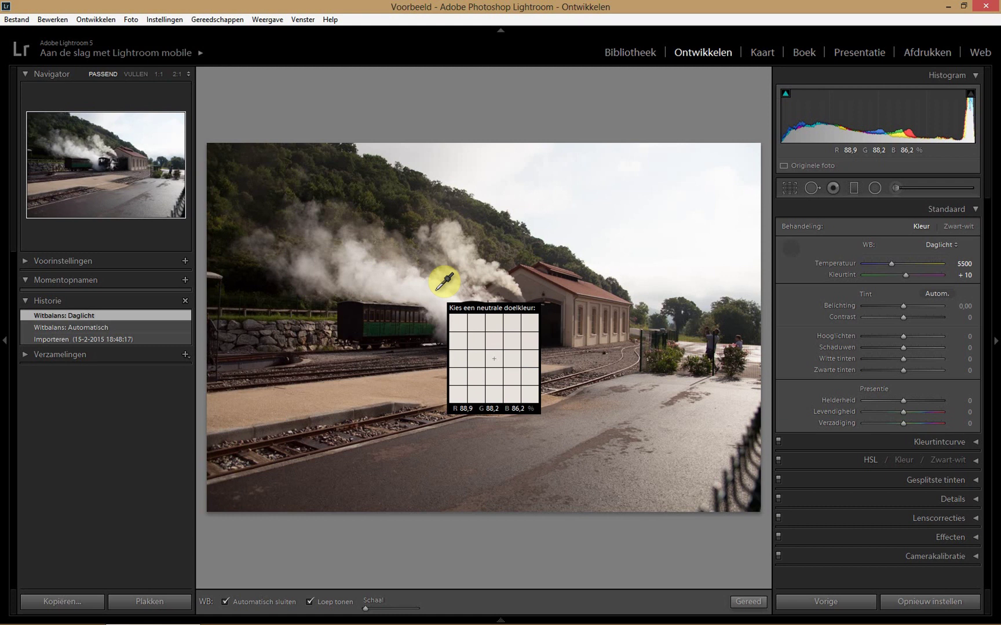
Sample a neutral grey spot in the steam for an Aangepast white balance of 4800, tint +8.
click(444, 283)
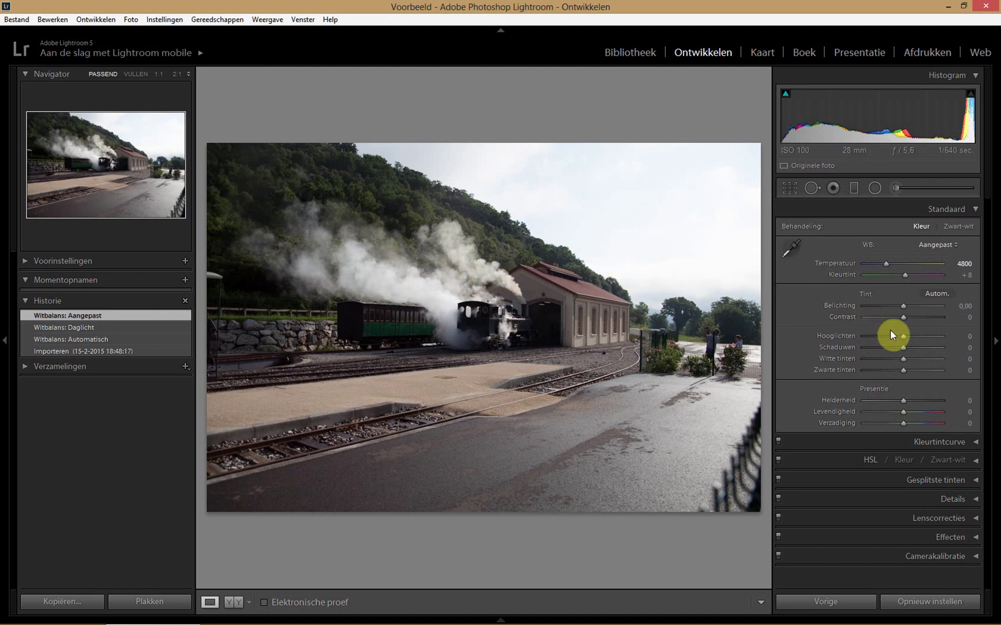
Set Hooglichten to -100 and Schaduwen to +100, inspecting the train shed at 1:1.
mouse_move(905, 337)
mouse_down()
mouse_move(863, 336)
mouse_move(913, 334)
mouse_move(851, 334)
mouse_up()
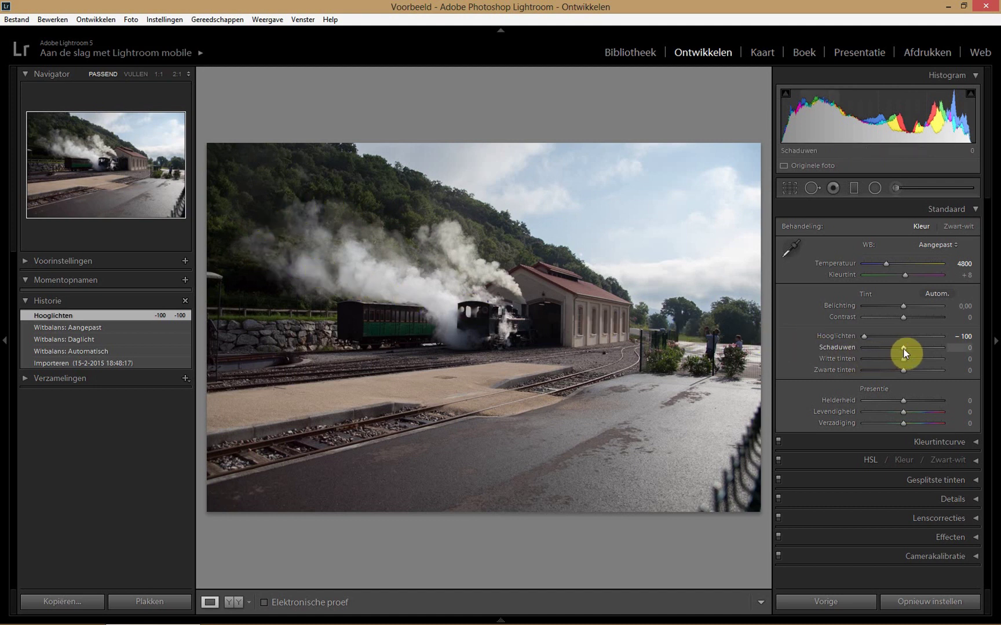
drag(906, 353, 964, 348)
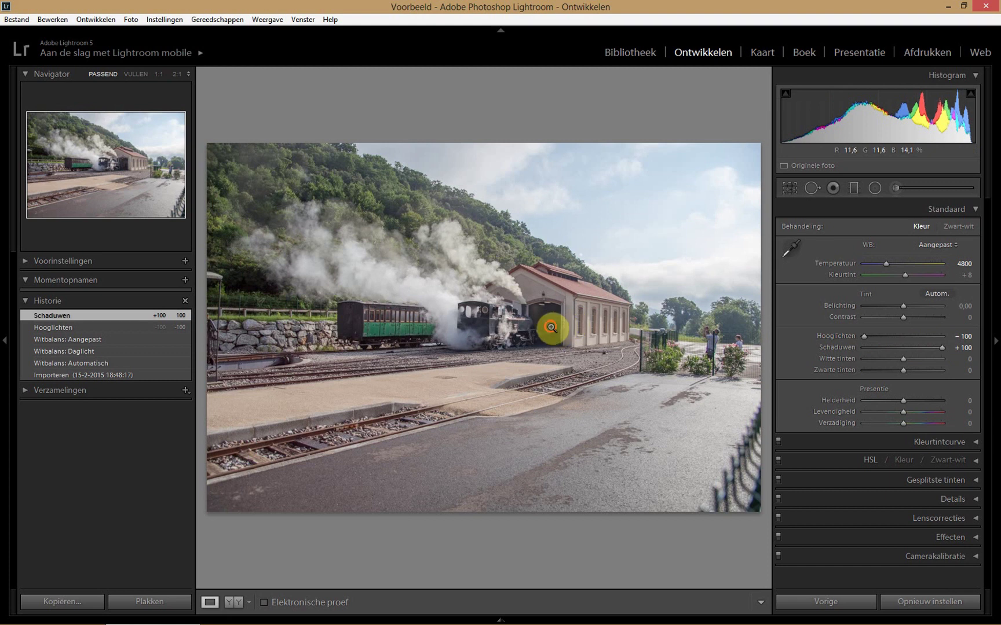
click(551, 328)
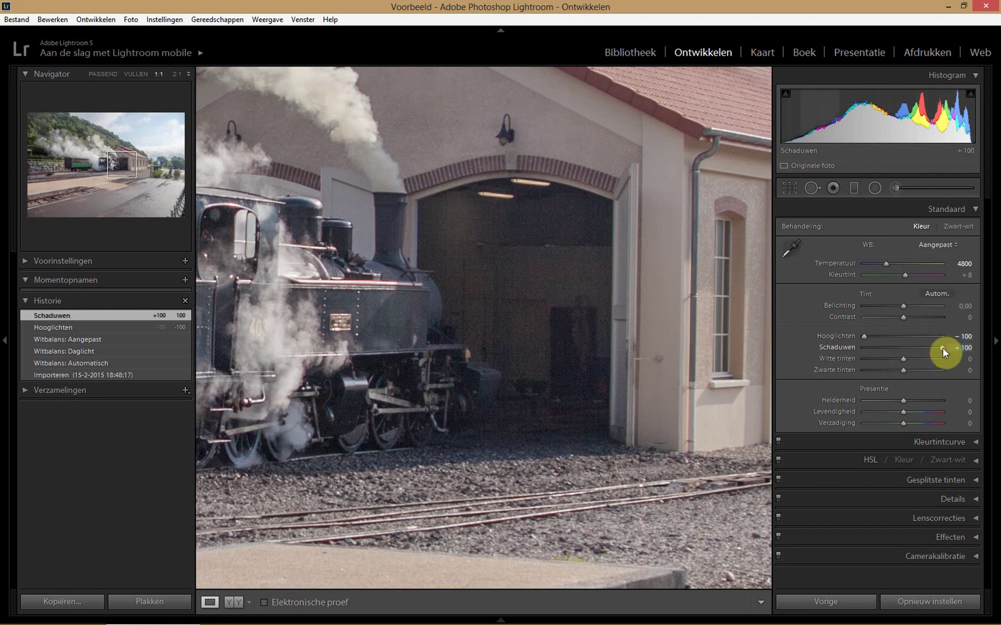
mouse_move(942, 351)
mouse_down()
mouse_move(905, 349)
mouse_move(946, 351)
mouse_up()
Fit the photo in view, trial-raise Witte tinten to about +27, then reset it to 0.
click(540, 321)
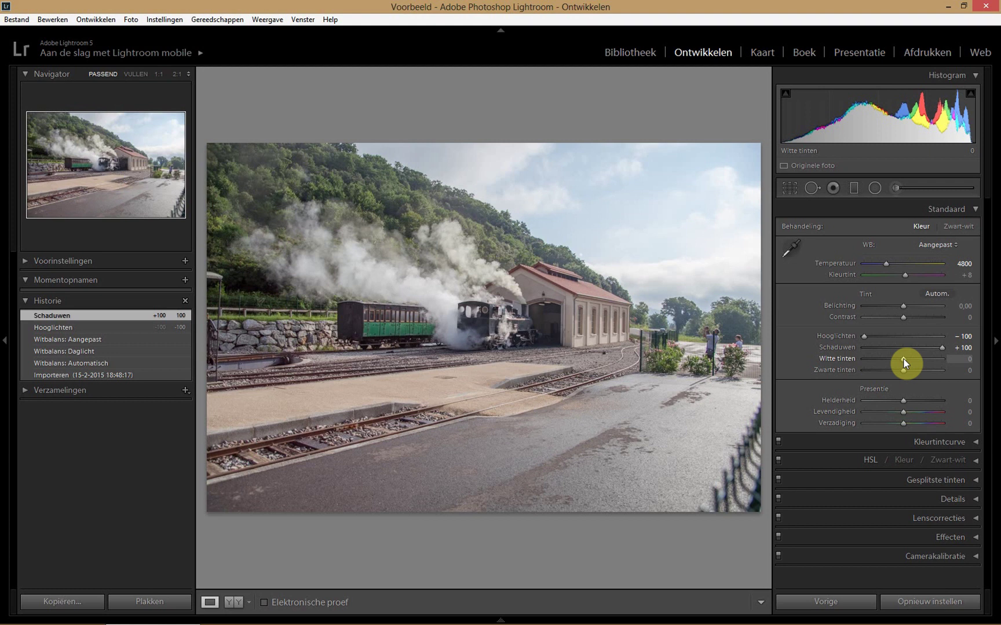
drag(904, 358, 956, 365)
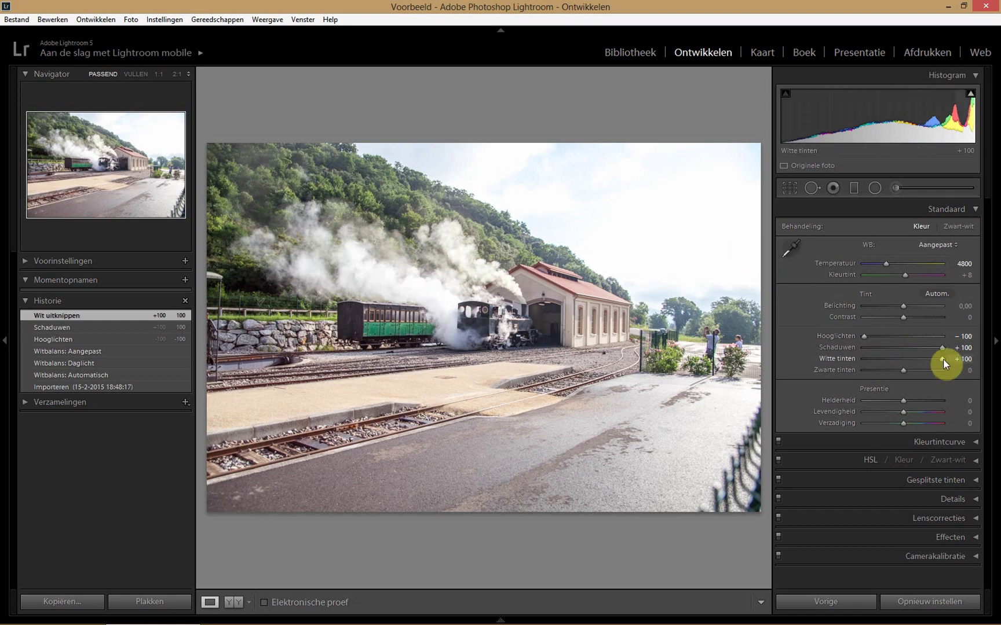
drag(943, 359, 913, 360)
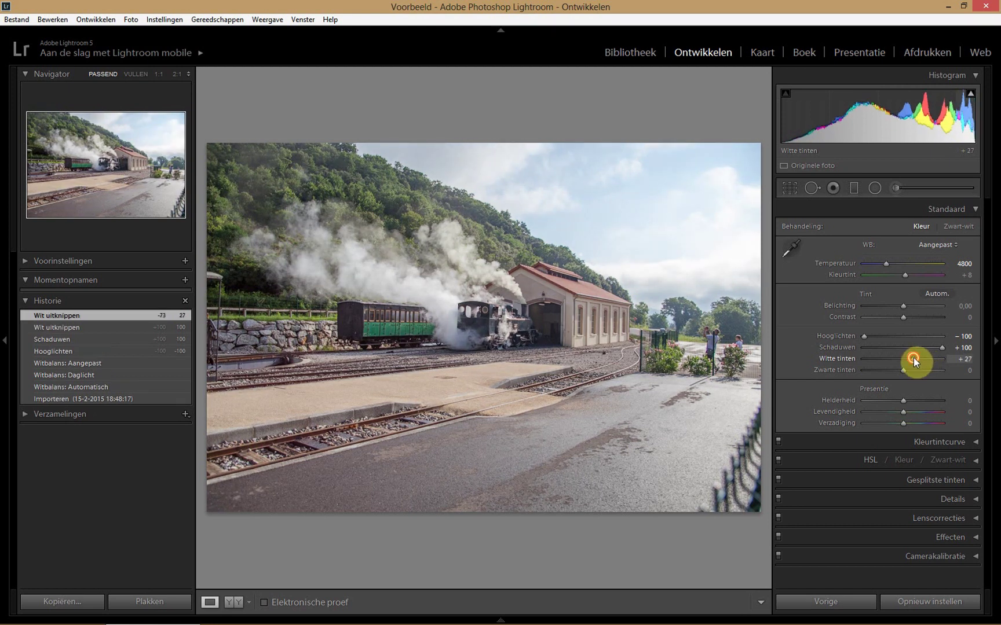
double_click(913, 357)
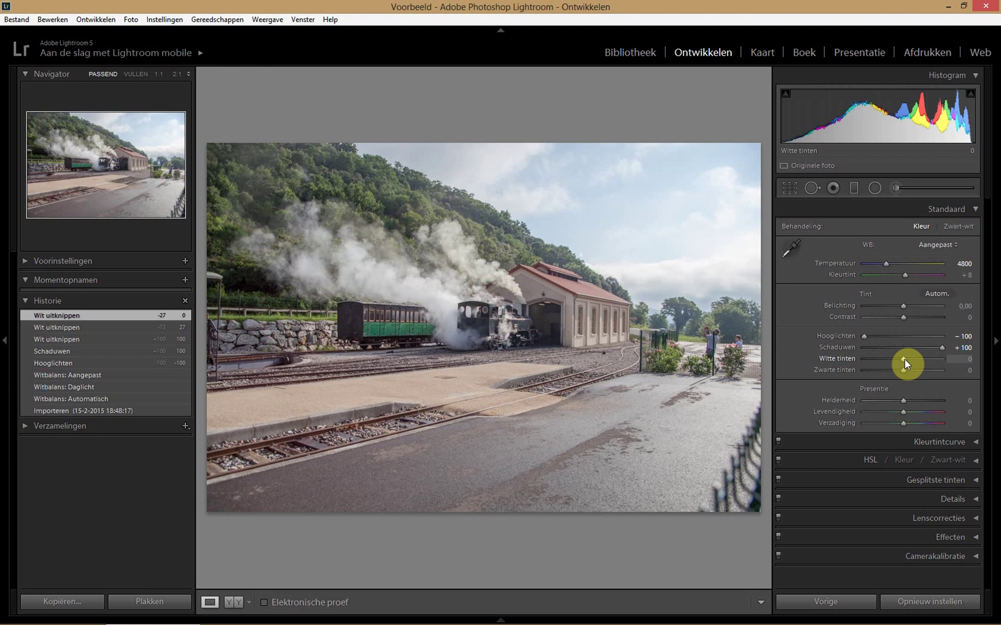
Alt-drag Witte tinten to preview clipping up to +100, then settle at +25.
key(alt)
alt+click(904, 360)
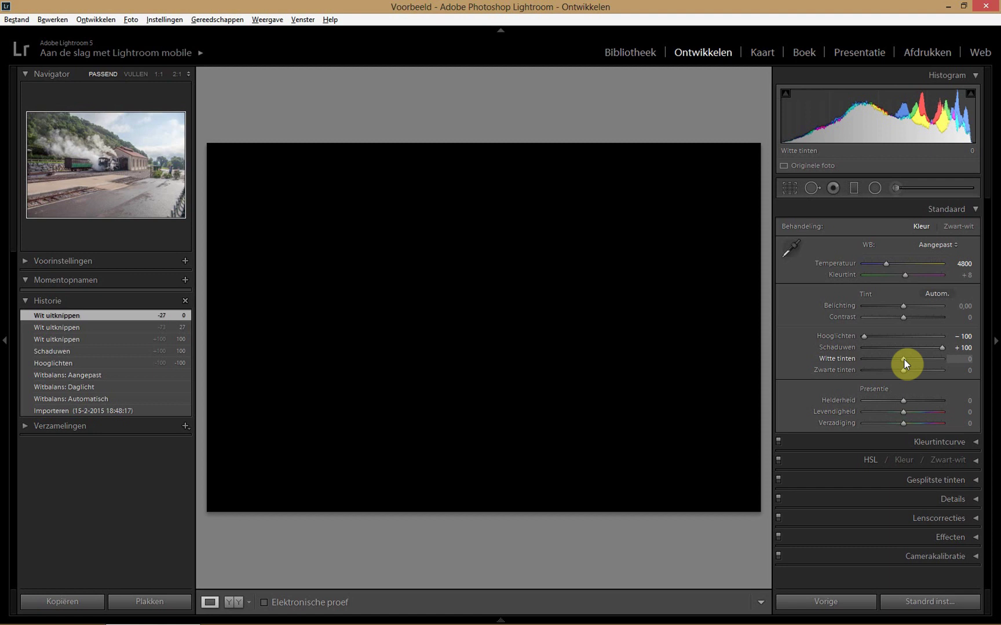
drag(904, 360, 931, 361)
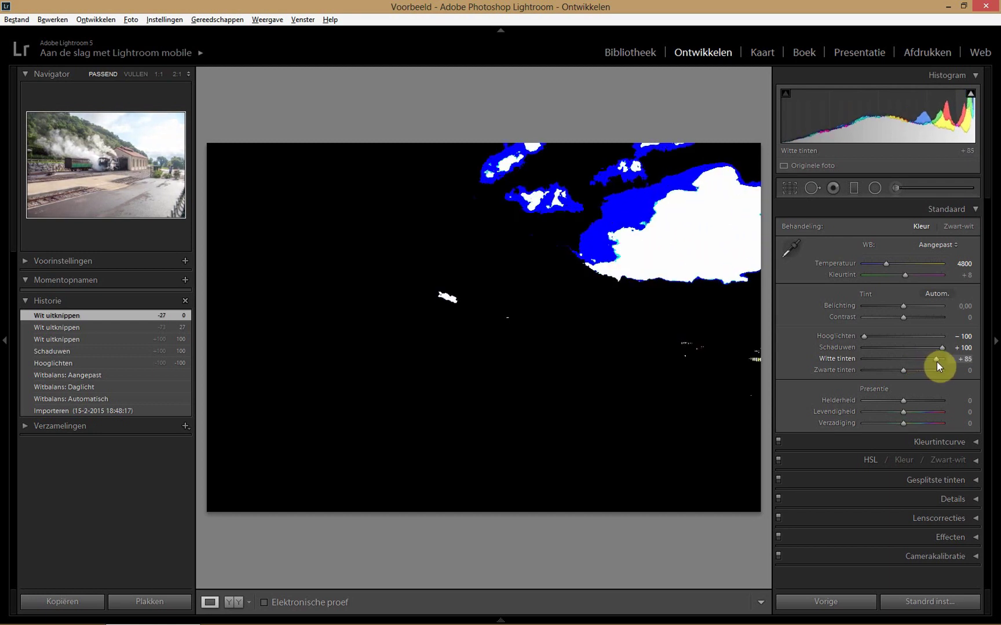
drag(932, 362, 943, 360)
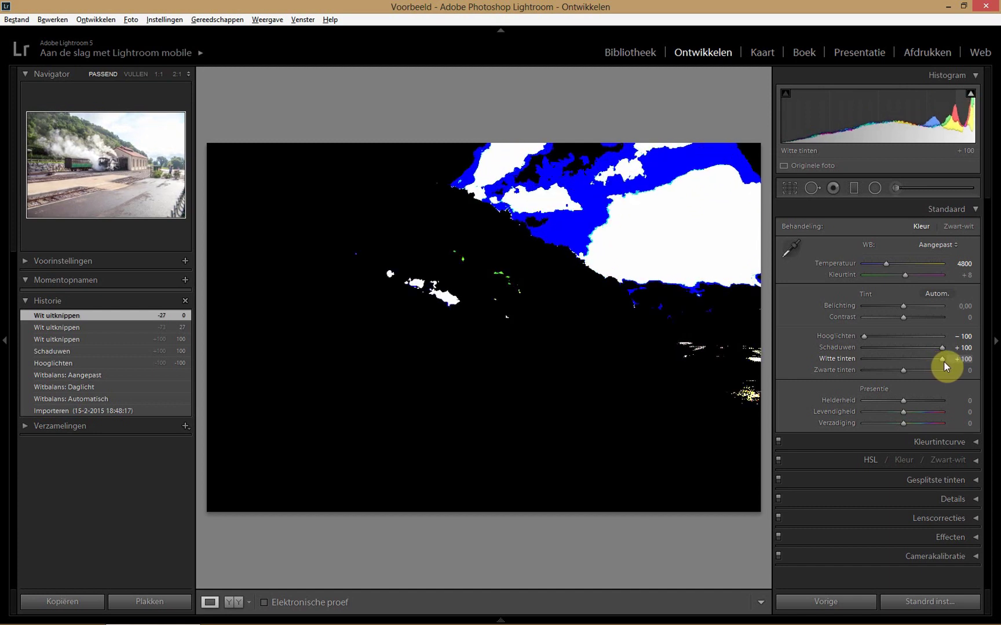
drag(943, 361, 944, 360)
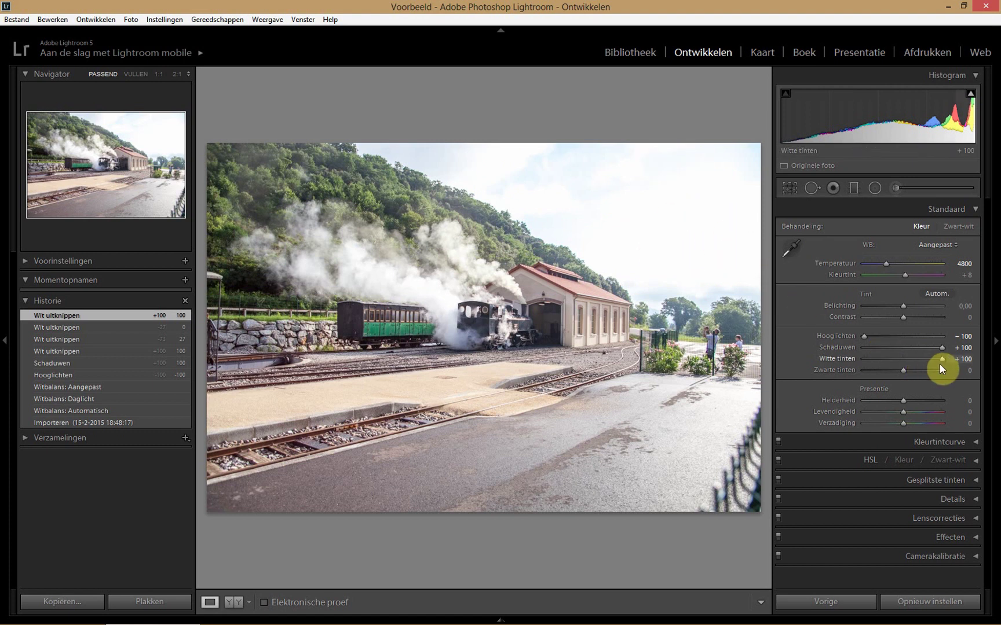
key(alt)
drag(941, 360, 912, 364)
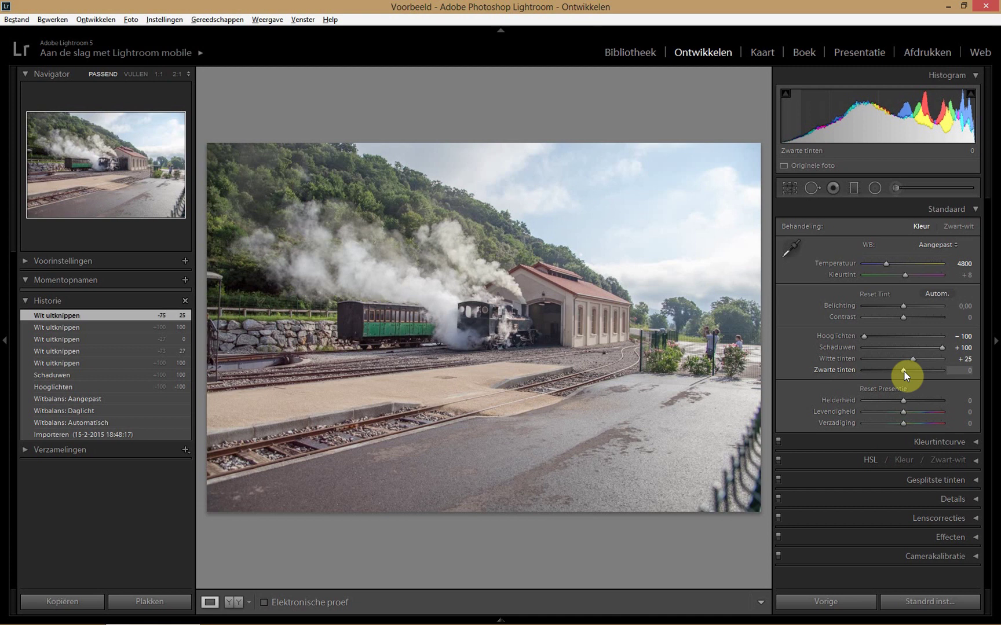
Alt-drag Zwarte tinten with clipping preview, testing -100, and settle at -60.
drag(905, 375, 905, 375)
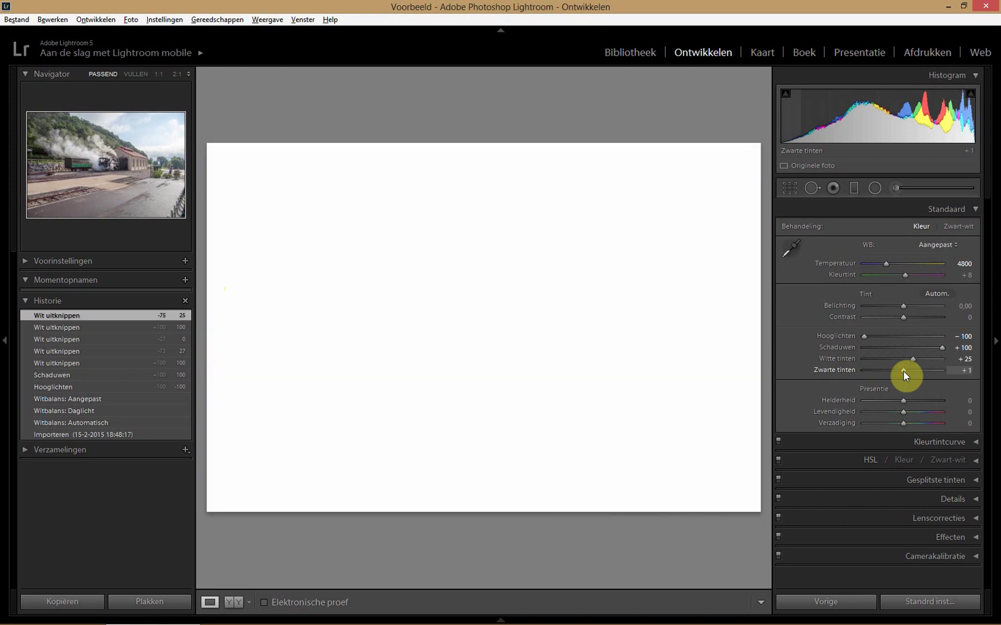
mouse_move(905, 376)
mouse_down()
mouse_move(855, 372)
mouse_move(898, 372)
mouse_move(889, 371)
mouse_up()
alt+click(864, 371)
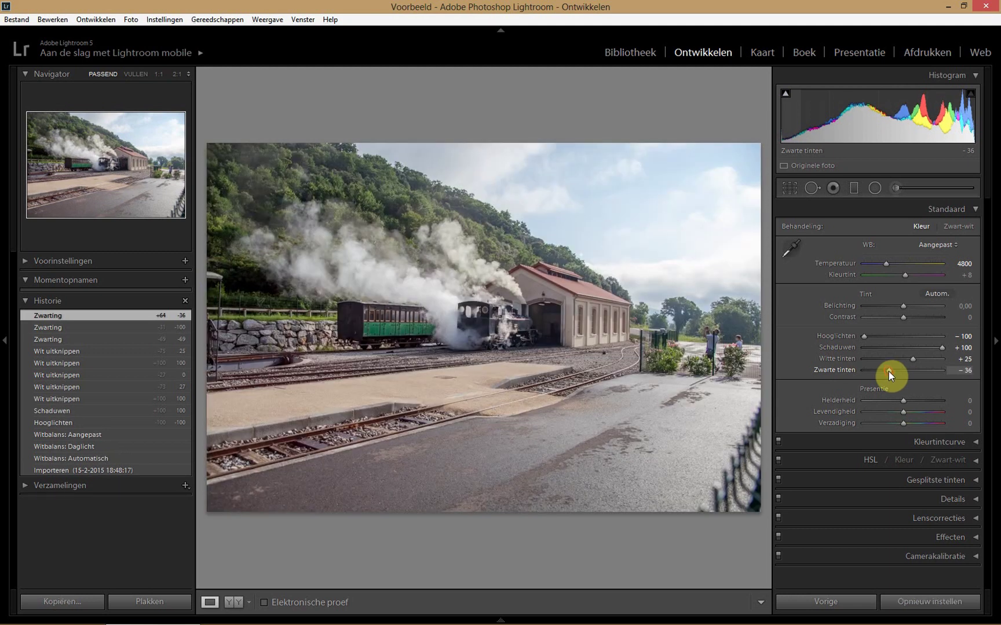
drag(888, 371, 881, 375)
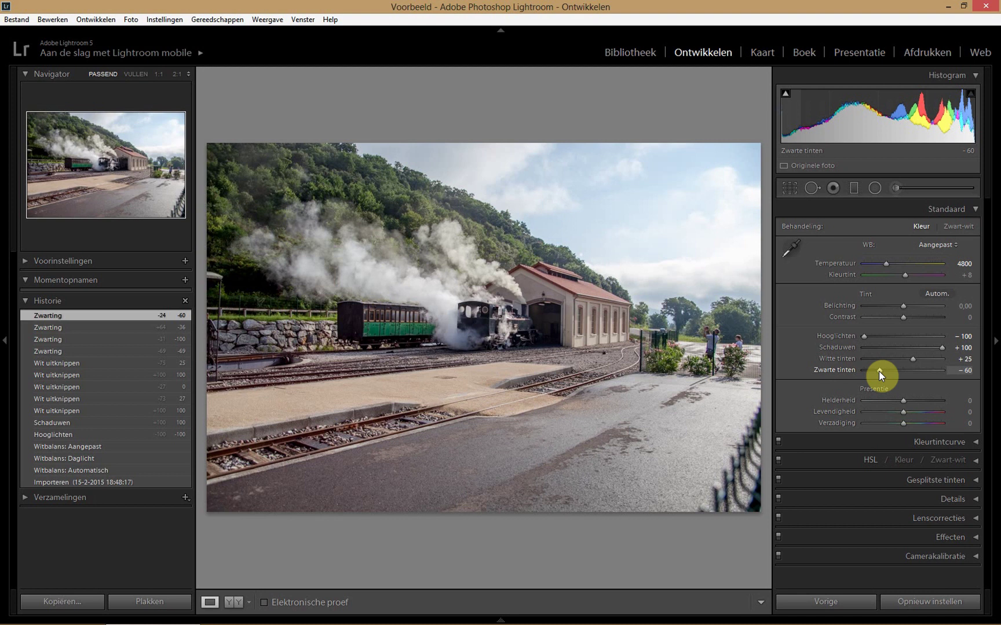
key(backslash)
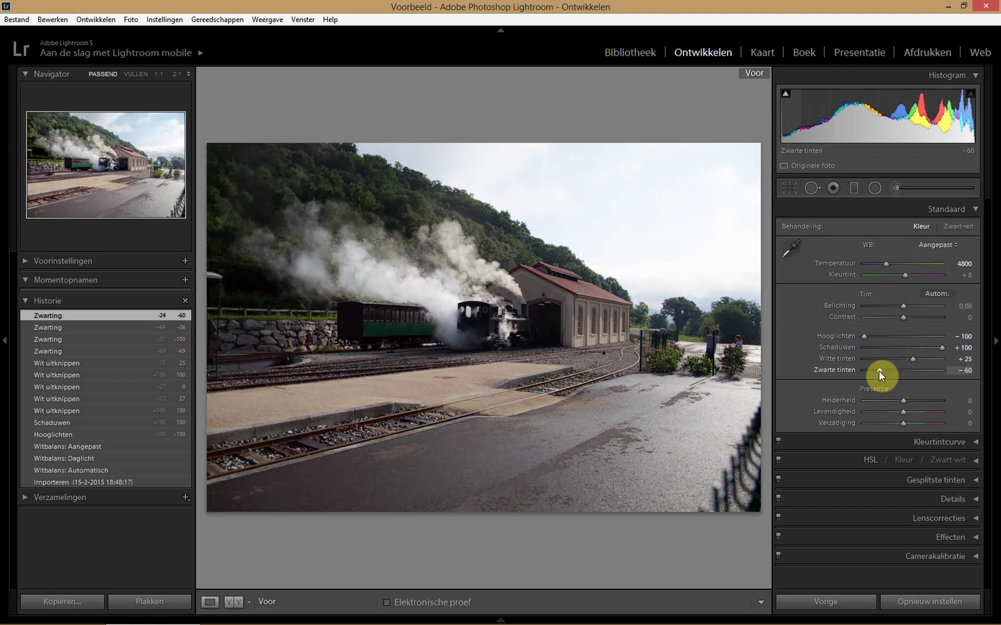
key(backslash)
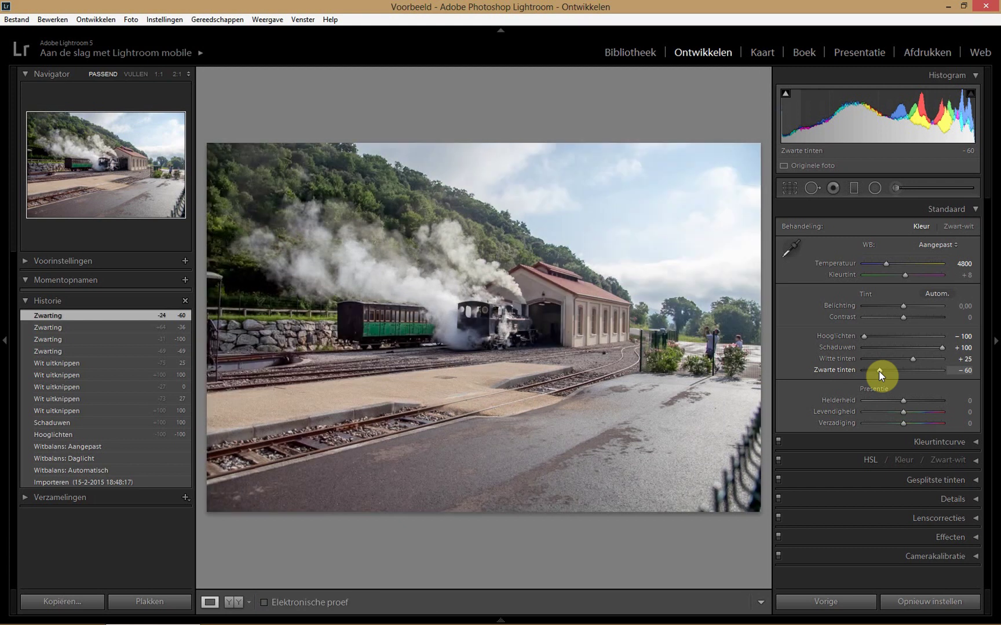
key(backslash)
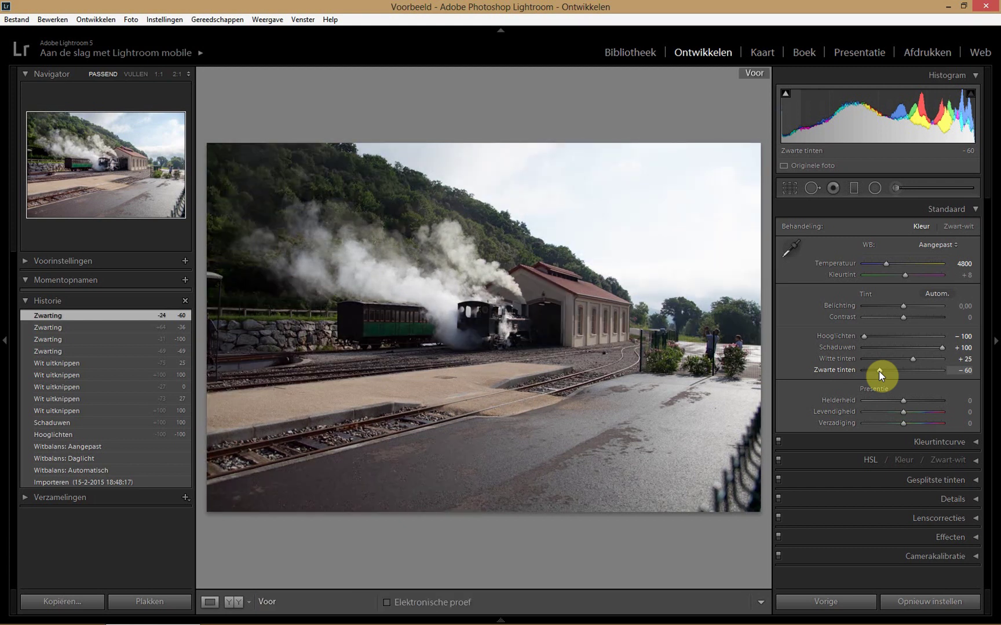
key(backslash)
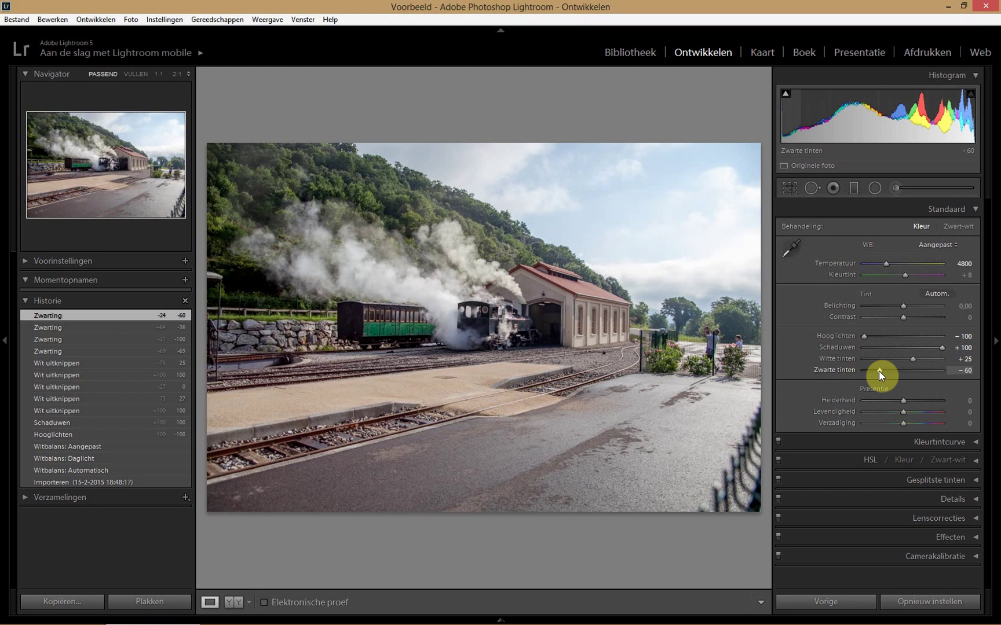
key(backslash)
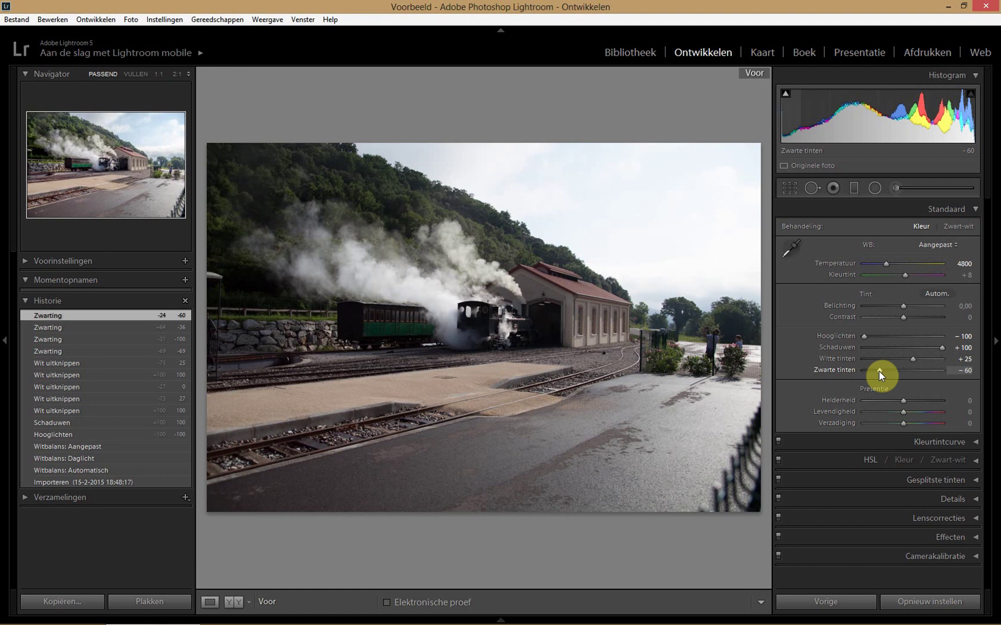
key(backslash)
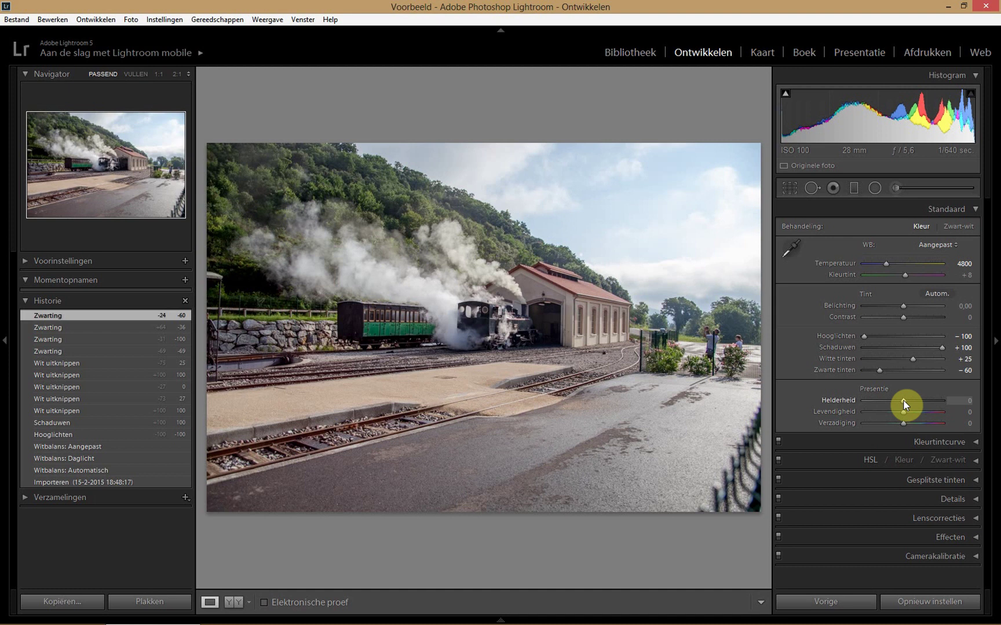
Set Helderheid (Clarity) to +11, judging its effect at 1:1 on the green carriage.
click(410, 329)
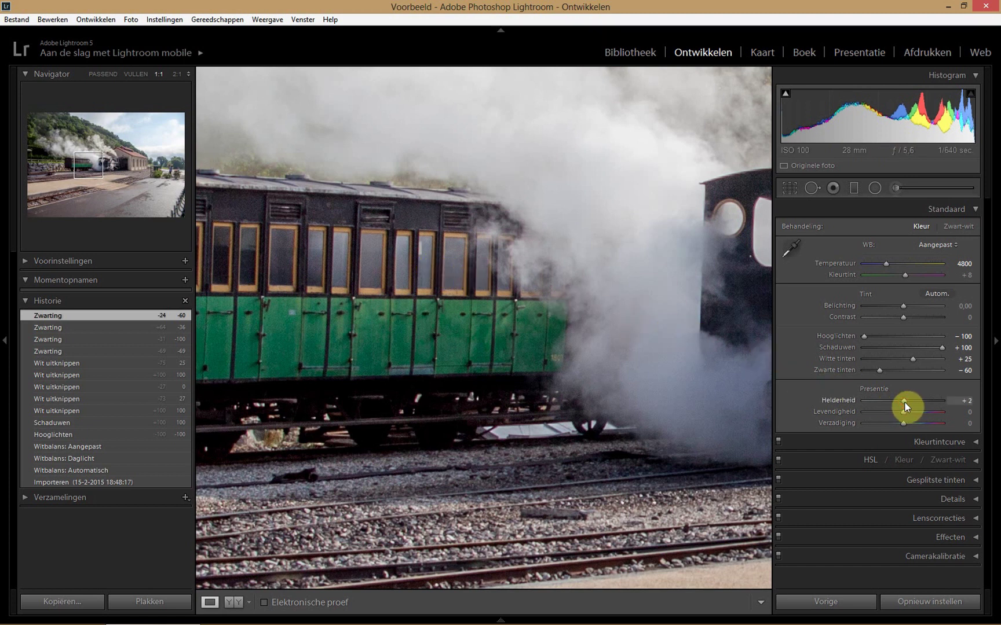
mouse_move(904, 406)
mouse_down()
mouse_move(938, 400)
mouse_move(904, 400)
mouse_up()
click(537, 324)
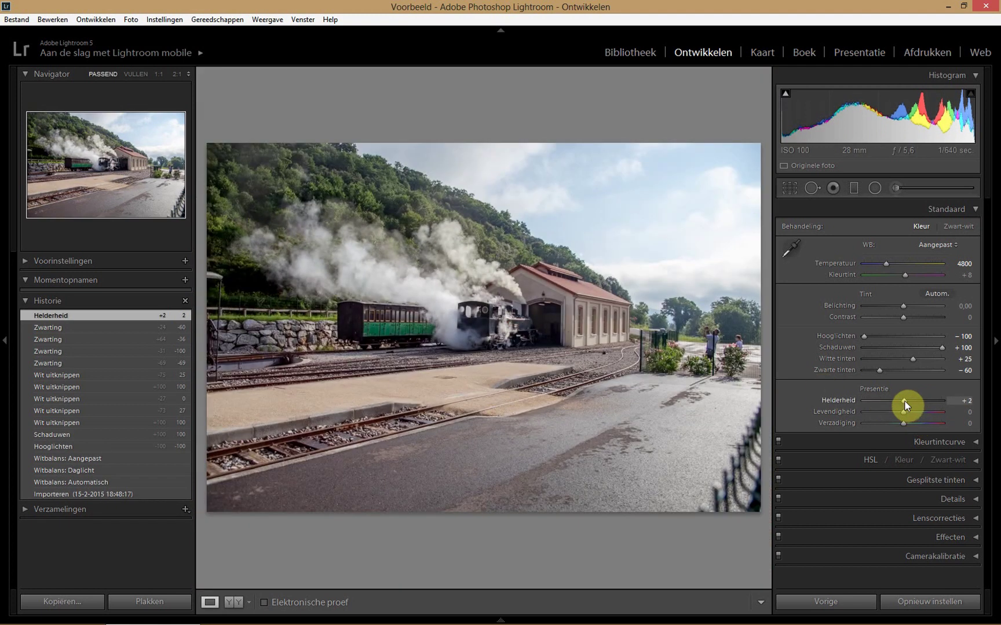
drag(905, 401, 907, 398)
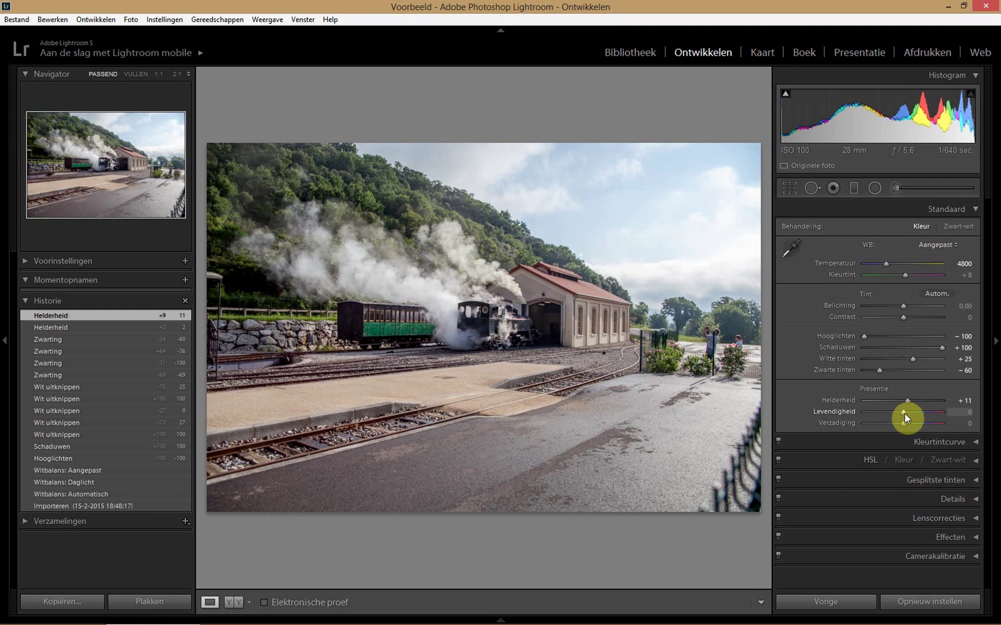
Test Levendigheid (Vibrance) at both extremes, then set it to +15.
drag(905, 412, 948, 408)
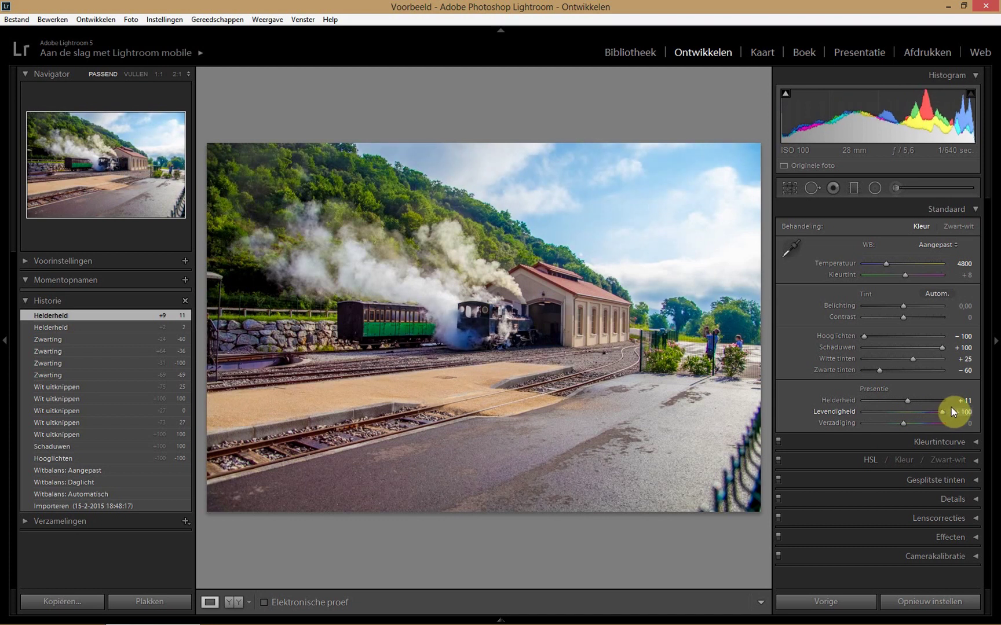
mouse_move(944, 413)
mouse_down()
mouse_move(875, 419)
mouse_move(834, 408)
mouse_up()
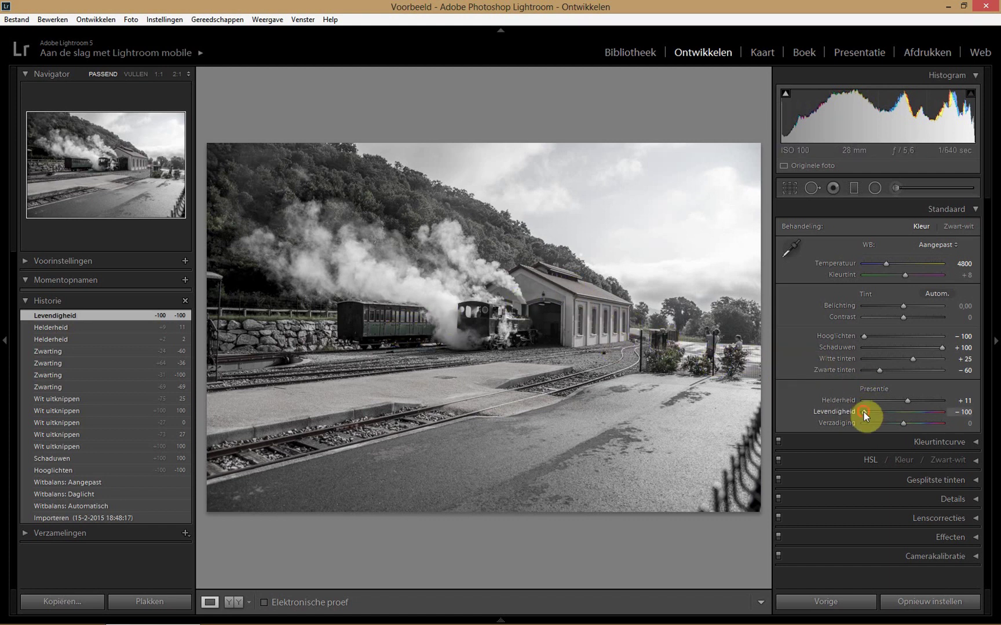
drag(865, 415, 907, 412)
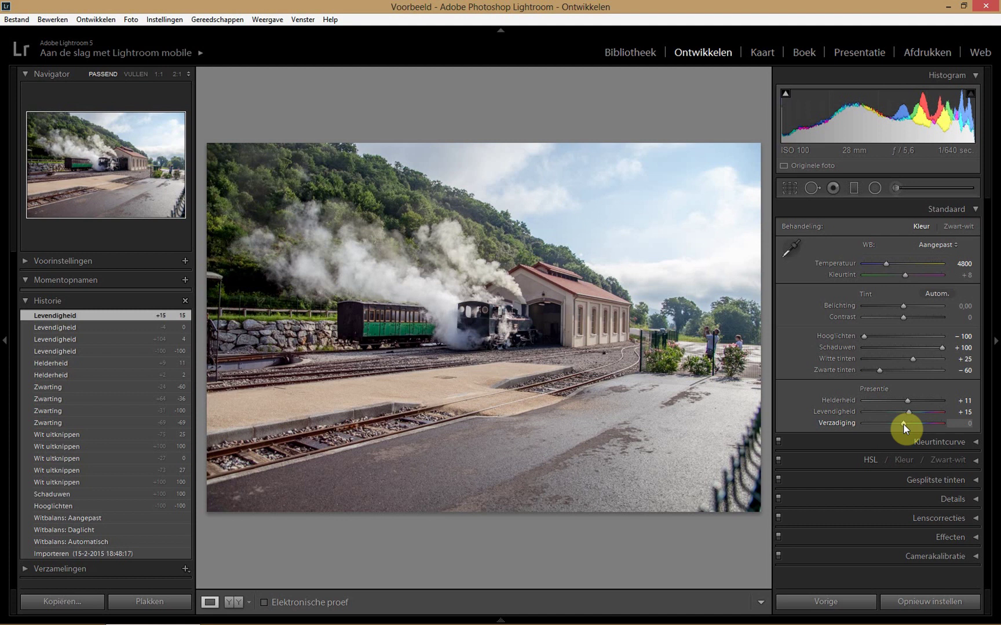
mouse_move(905, 424)
mouse_down()
mouse_move(949, 425)
mouse_move(854, 430)
mouse_up()
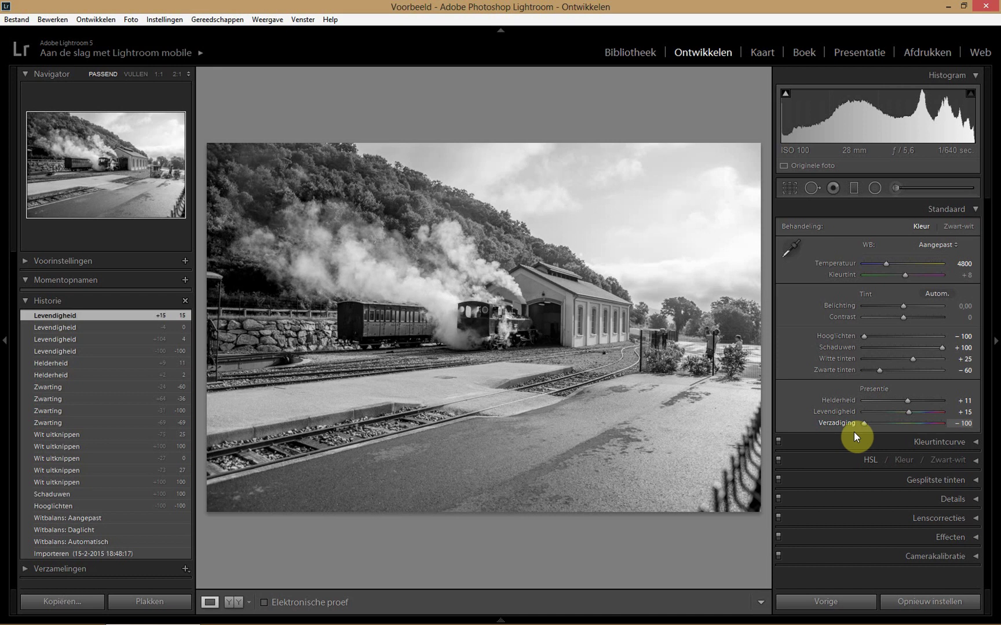
drag(862, 429, 908, 425)
double_click(910, 423)
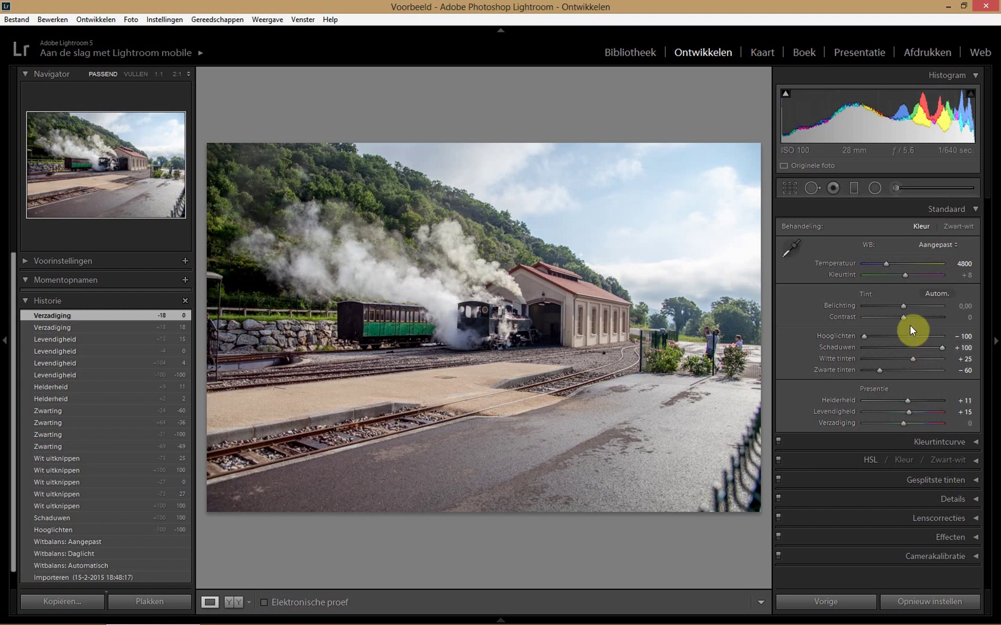
Lower Belichting (Exposure) to -0.42 and preview the photo full screen.
click(904, 310)
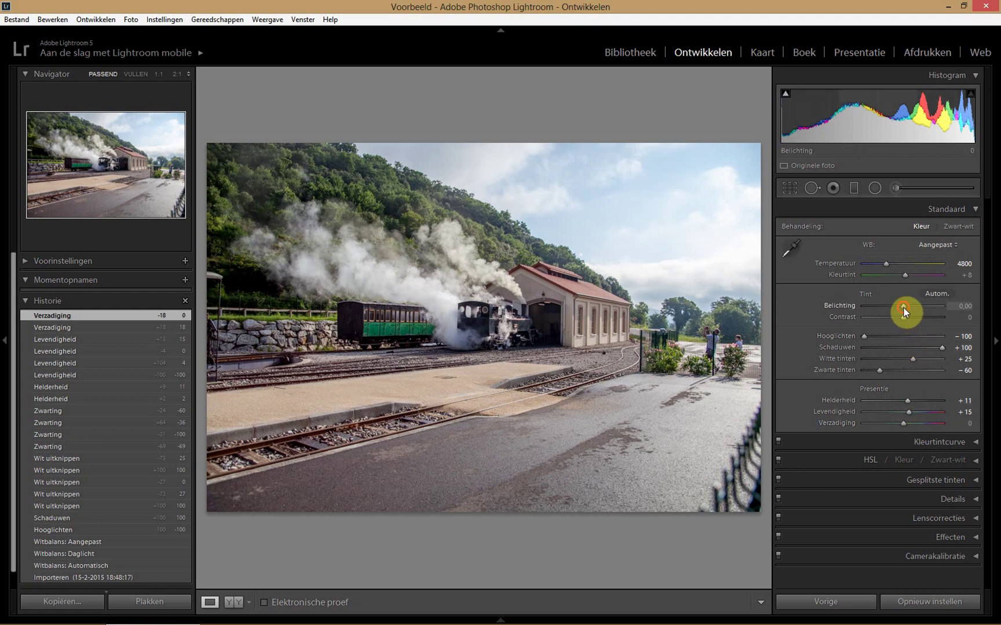
drag(905, 312, 907, 317)
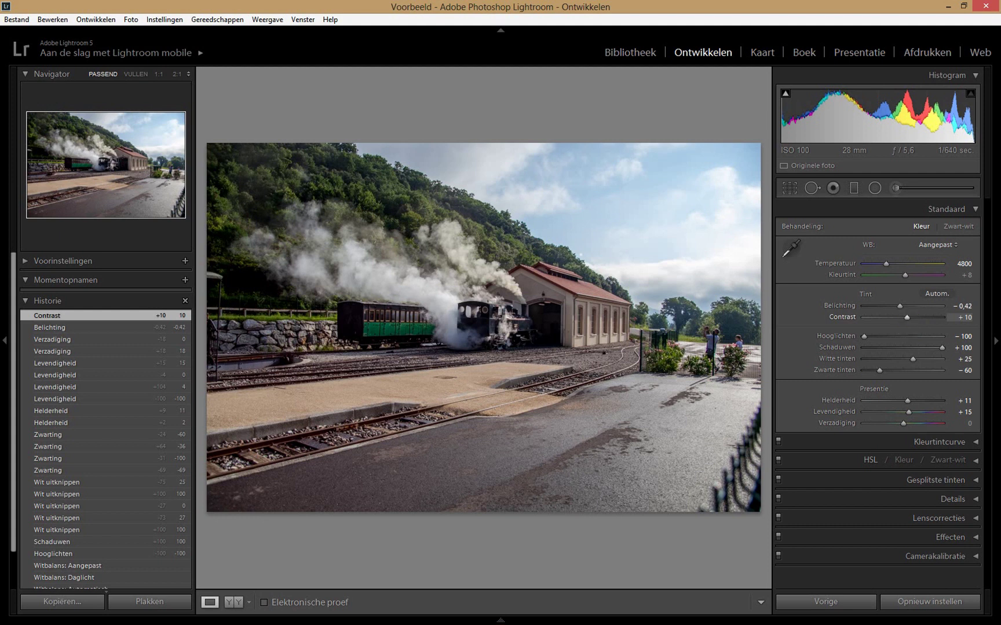
key(f)
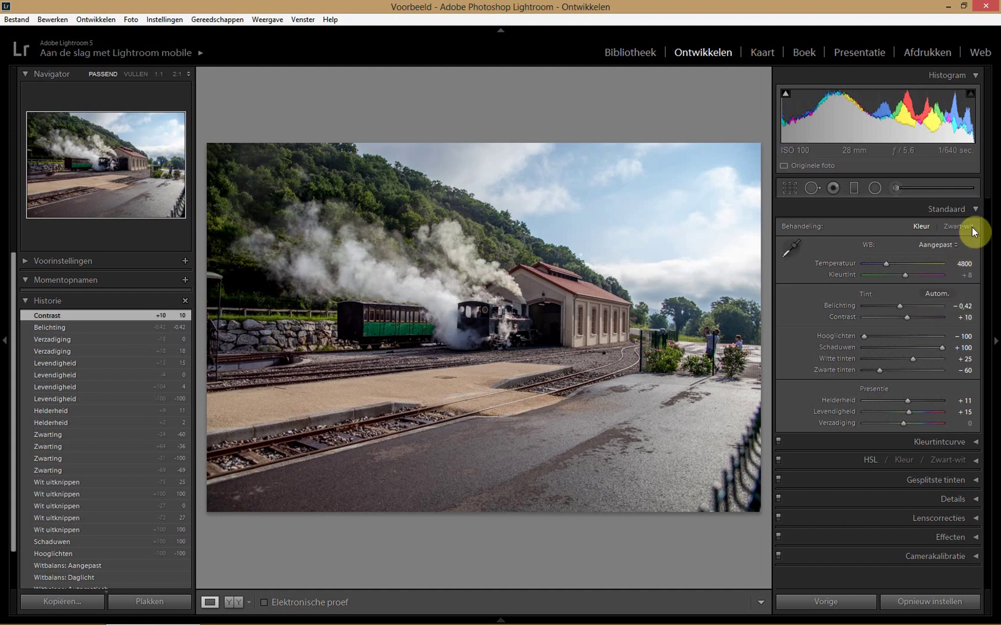
Swap Basic for the Details panel and pan its 1:1 preview over the carriage window, roof and locomotive.
click(975, 210)
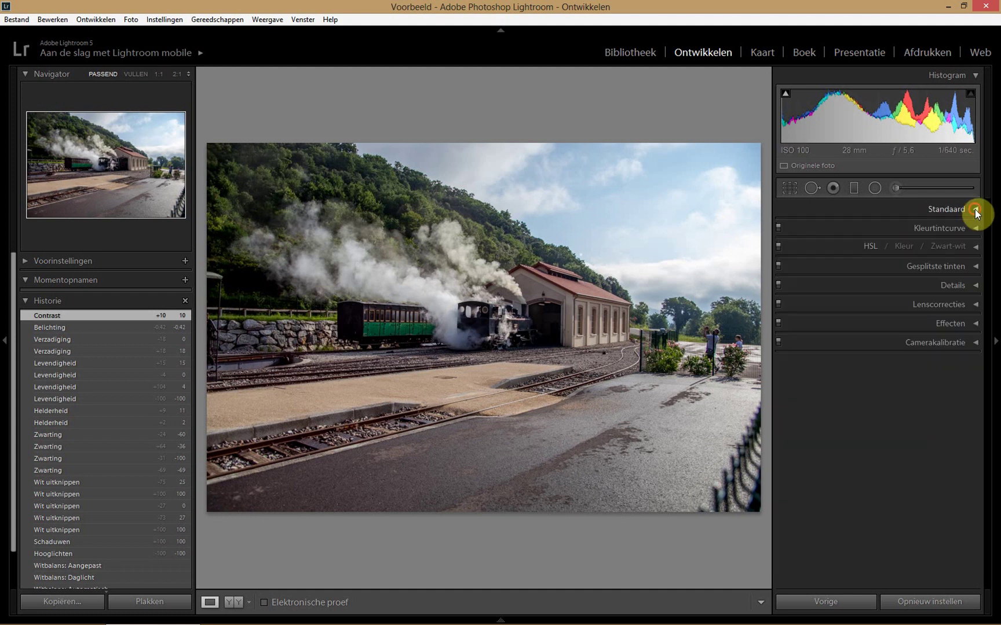
click(976, 286)
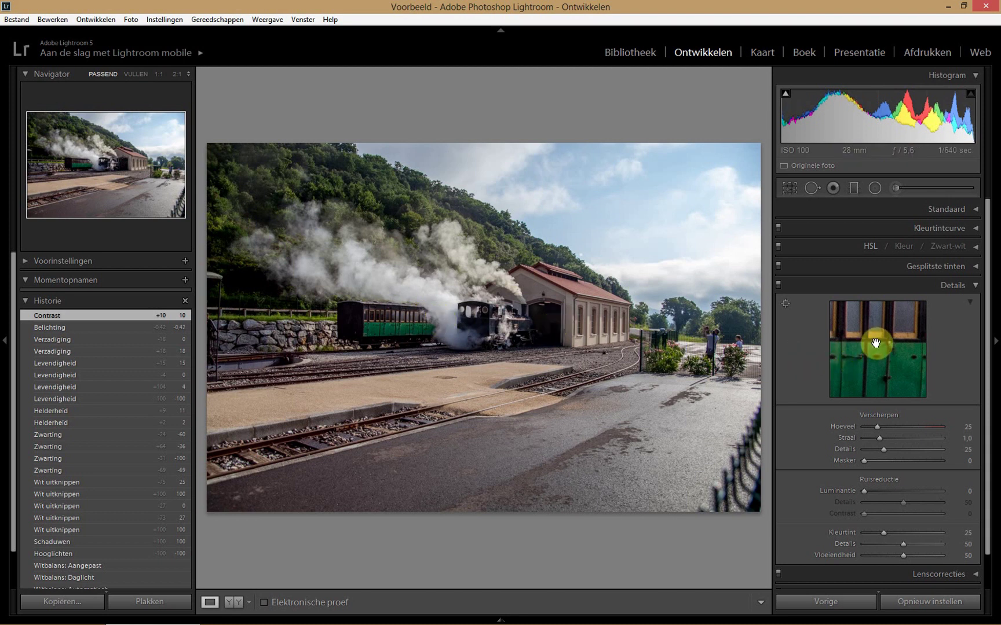
mouse_move(875, 343)
mouse_down()
mouse_move(882, 369)
mouse_move(864, 331)
mouse_move(875, 357)
mouse_move(811, 325)
mouse_up()
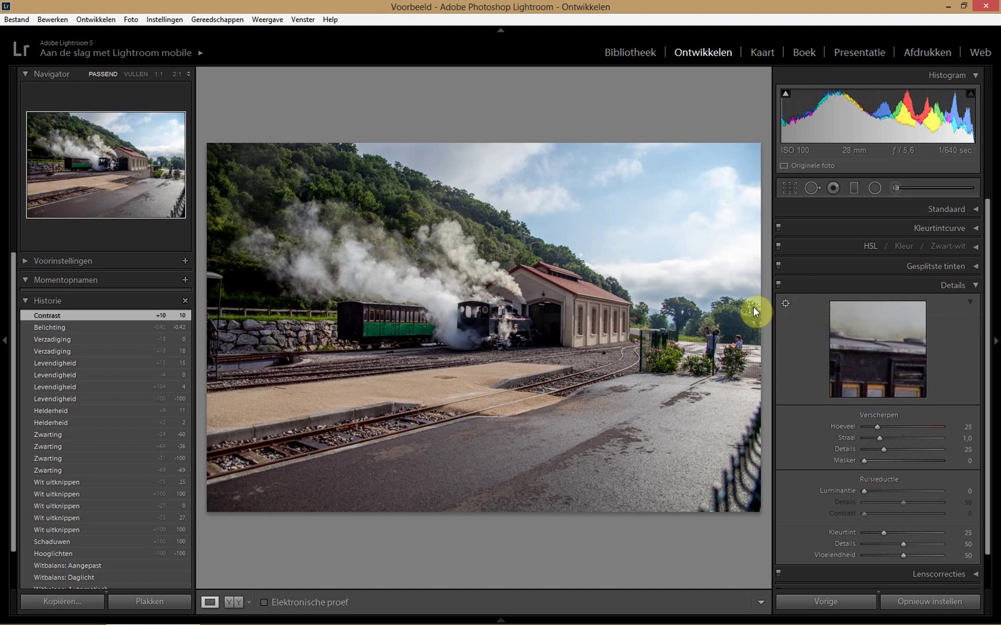
click(556, 301)
mouse_move(556, 301)
mouse_down()
mouse_move(503, 290)
mouse_move(469, 313)
mouse_move(536, 313)
mouse_move(399, 325)
mouse_move(397, 315)
mouse_move(390, 332)
mouse_move(373, 324)
mouse_up()
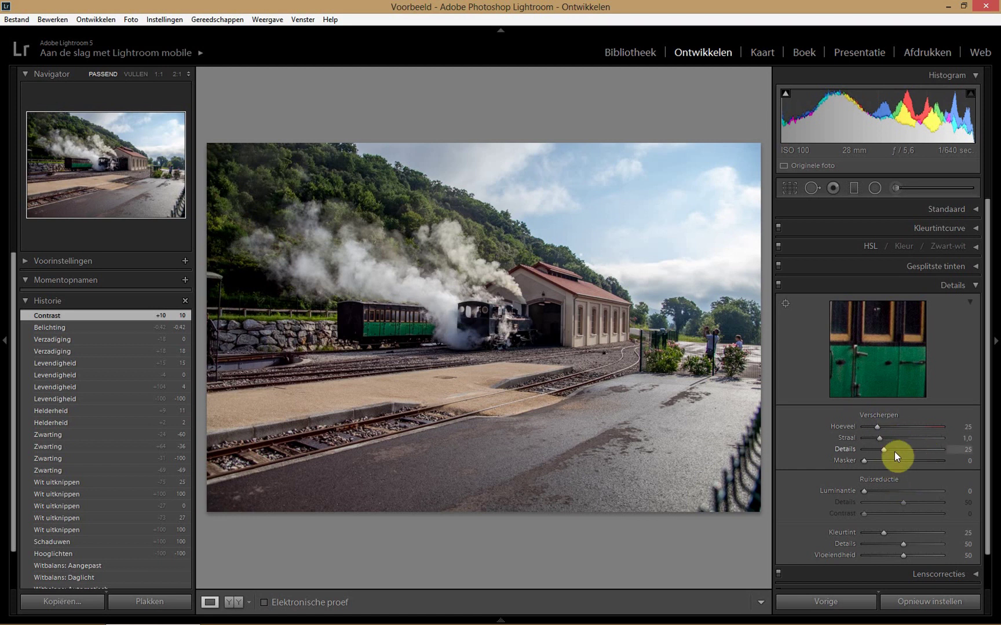
scroll(895, 454, down, 1)
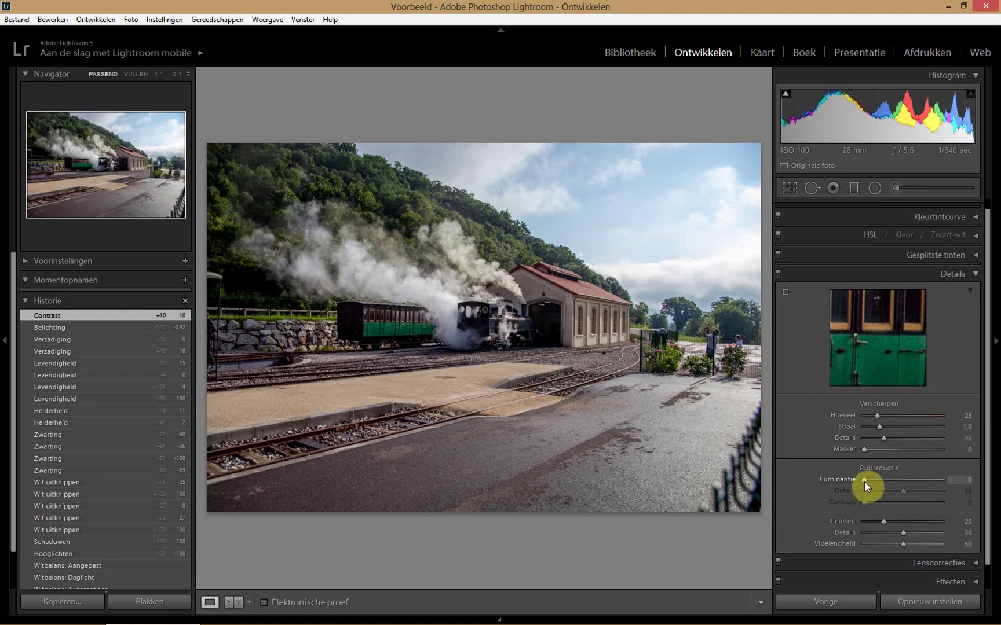
Set Noise Reduction Luminance to 20.
drag(865, 482, 881, 479)
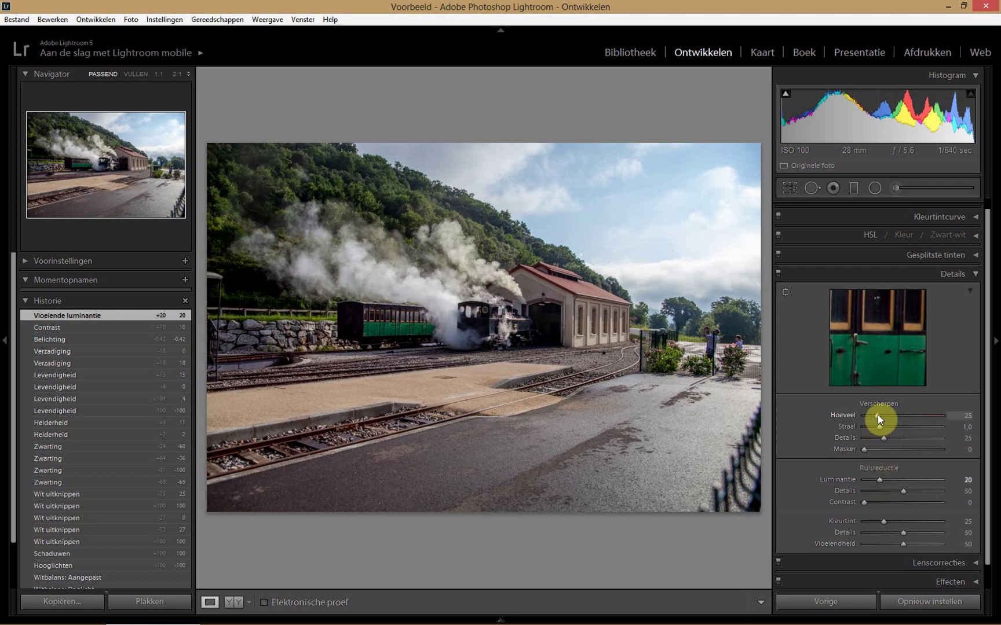
Raise the Sharpening Amount from 25 to 80.
drag(877, 415, 906, 416)
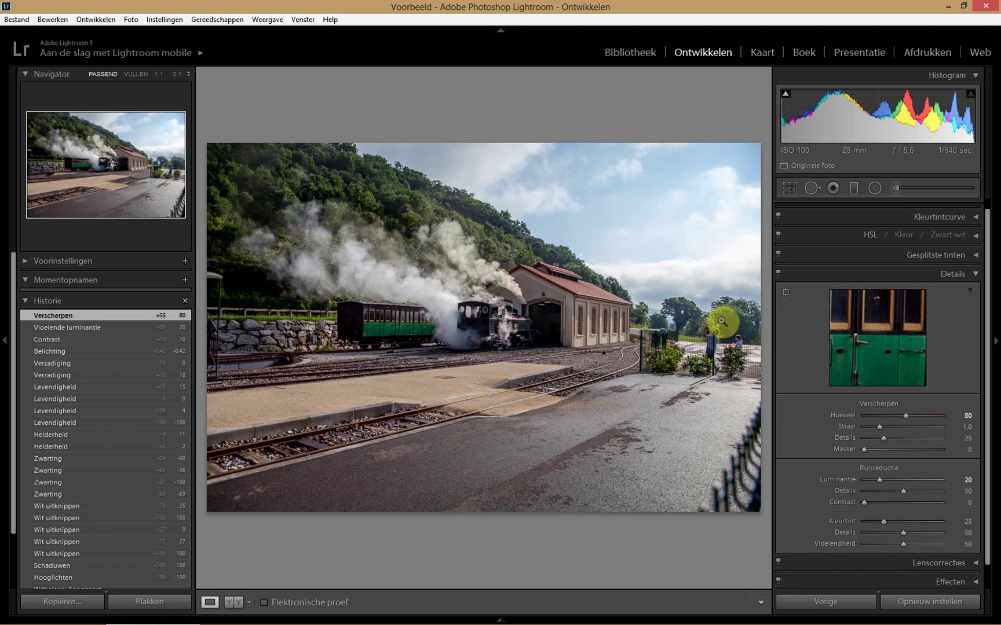
click(620, 215)
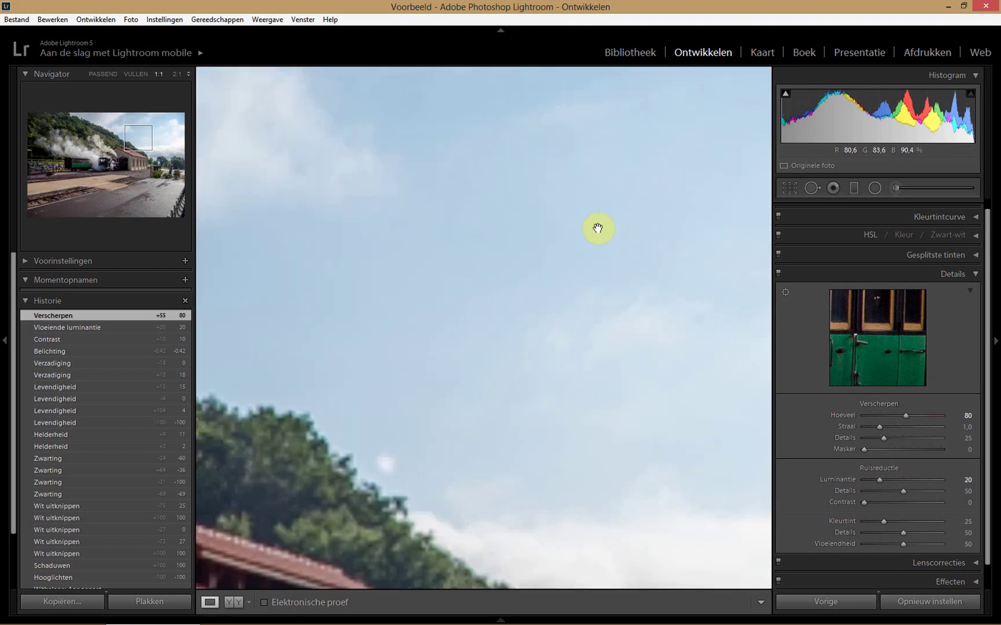
drag(460, 404, 652, 317)
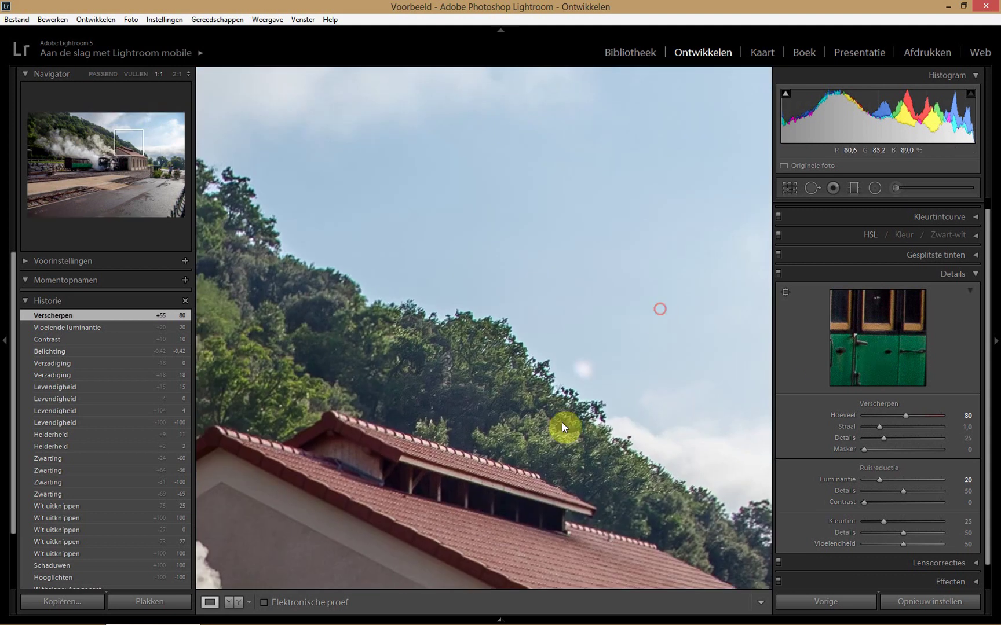
drag(464, 492, 569, 350)
drag(547, 466, 555, 262)
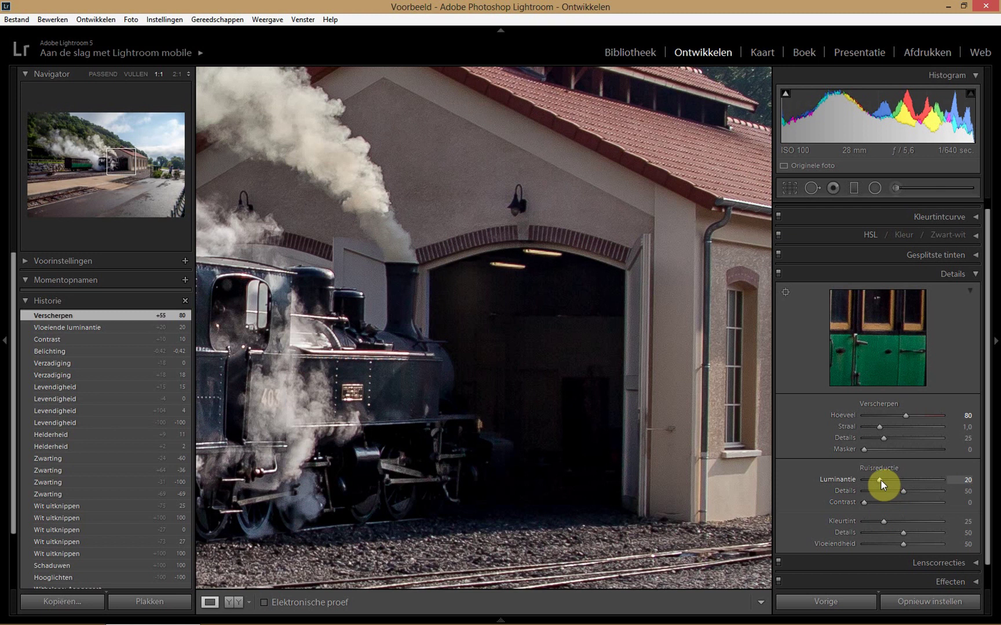
mouse_move(880, 479)
mouse_down()
mouse_move(845, 481)
mouse_move(965, 479)
mouse_up()
drag(939, 482, 902, 492)
drag(880, 485, 878, 485)
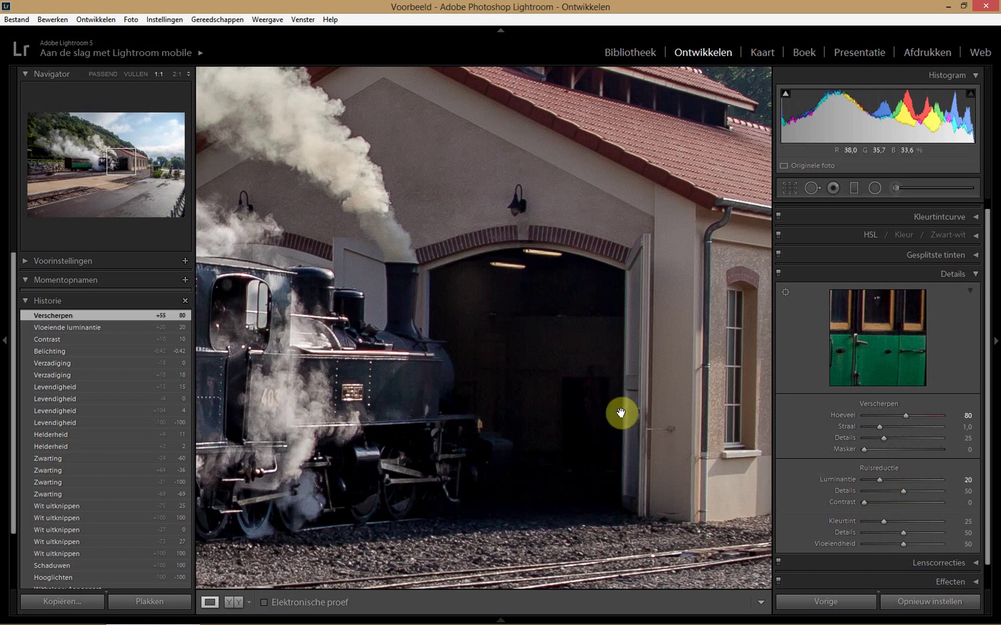
click(574, 407)
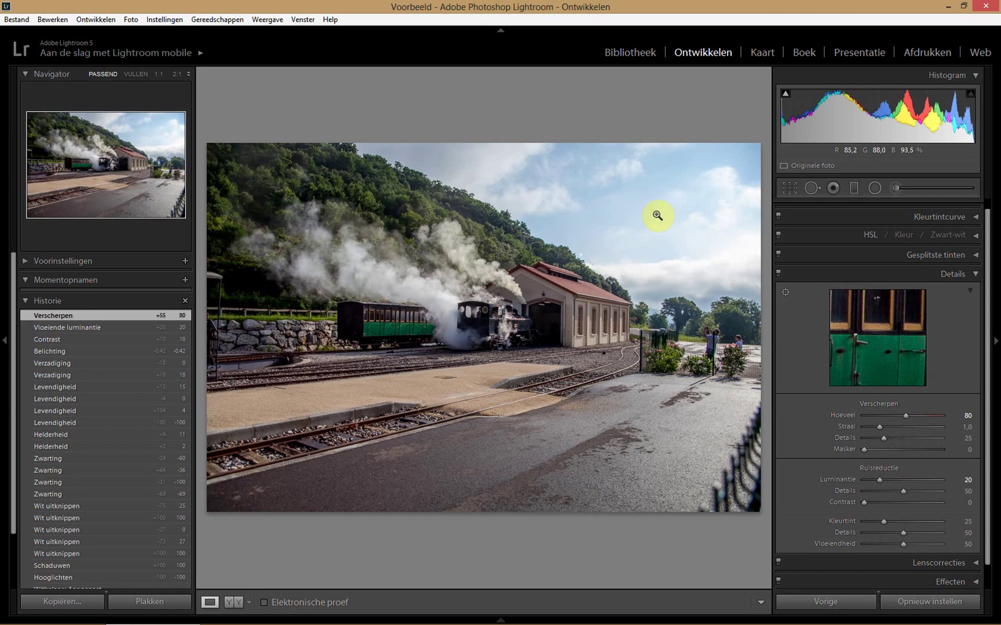
Alt-drag Sharpening Masking to 70 while watching the black-and-white edge mask preview.
key(alt)
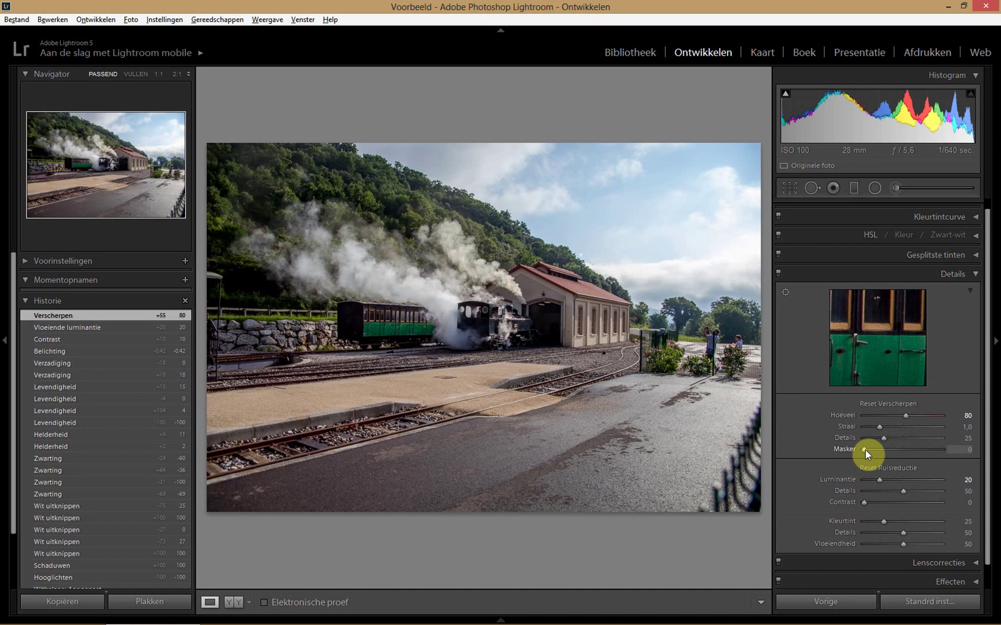
alt+click(865, 450)
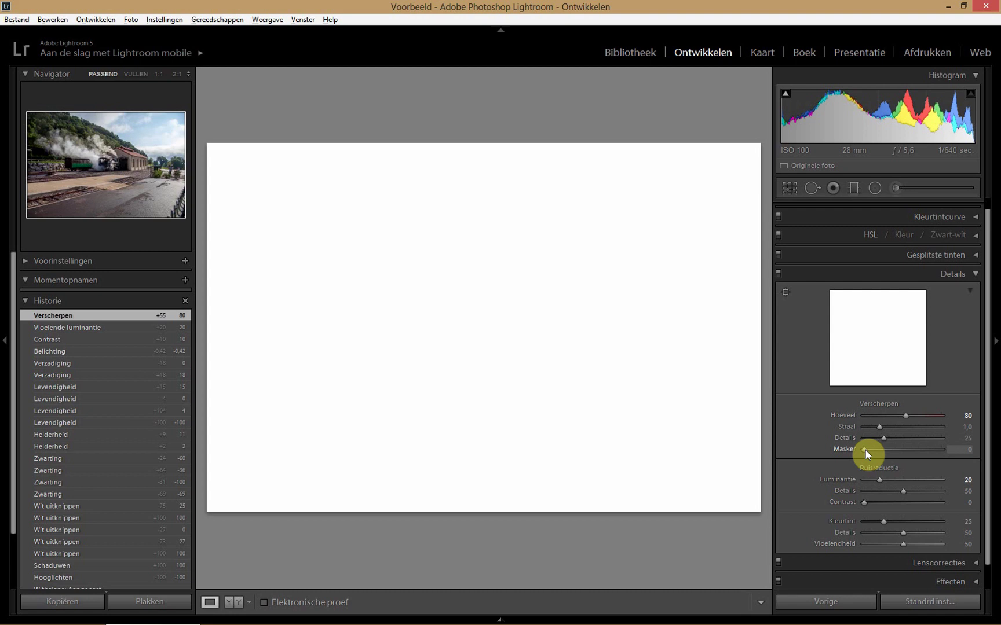
drag(865, 451, 922, 452)
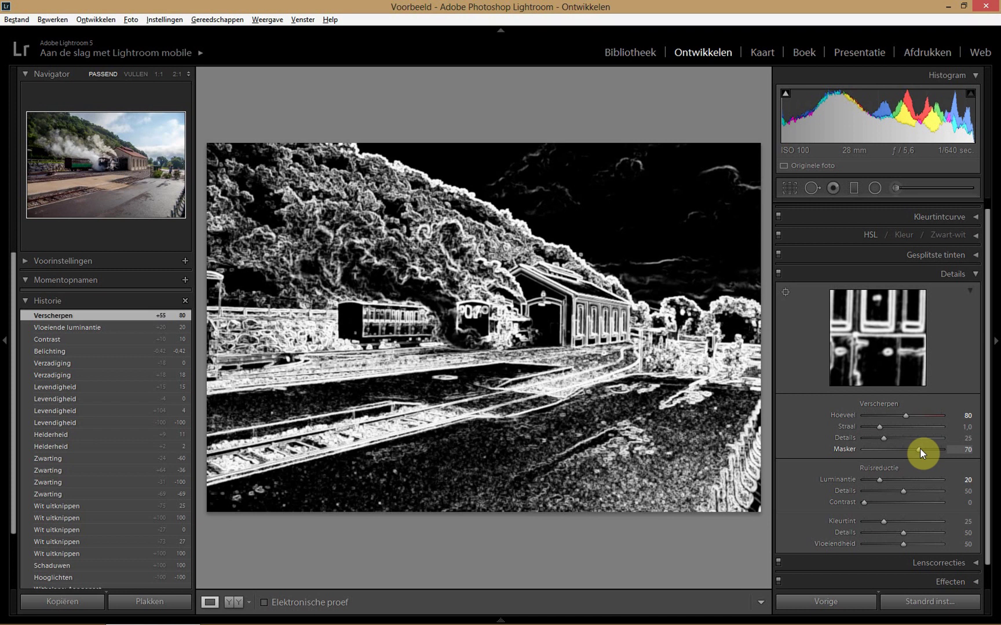
drag(919, 448, 919, 449)
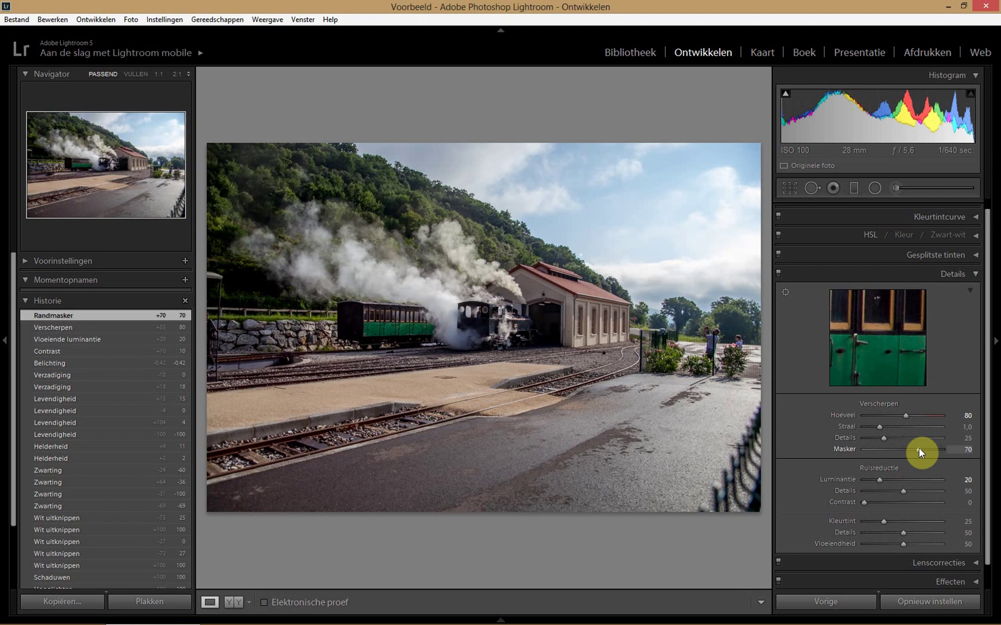
View the edited steam-train photo in full-screen preview with F.
key(f)
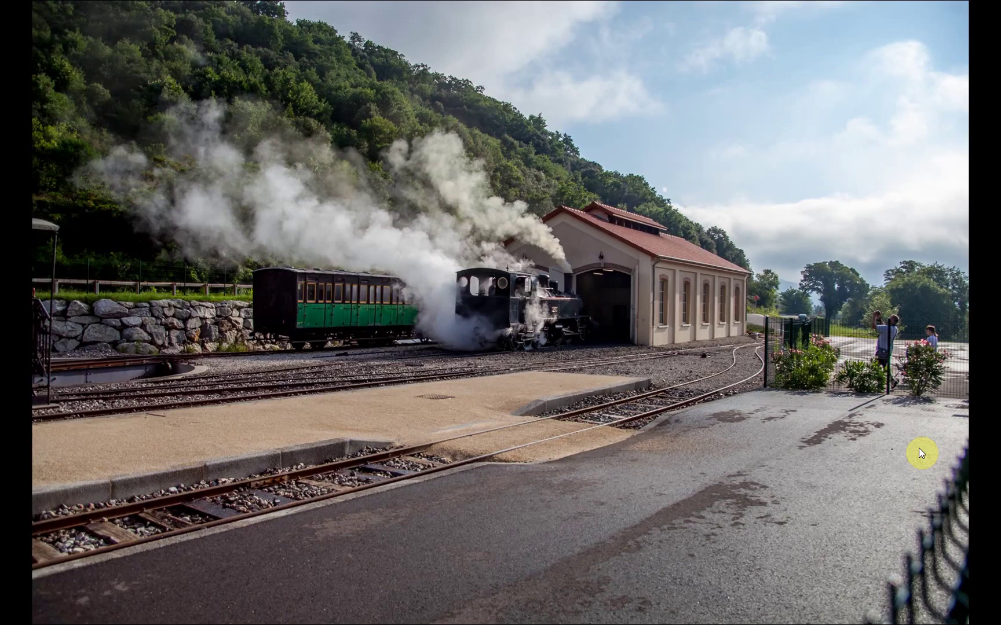